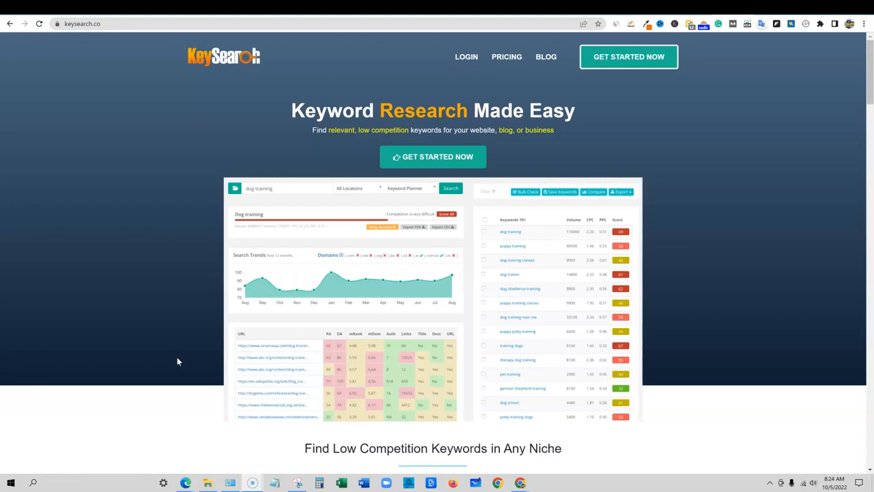
- Go to the pricing plans and examine the Starter plan's yearly price and daily search allowance
click(513, 59)
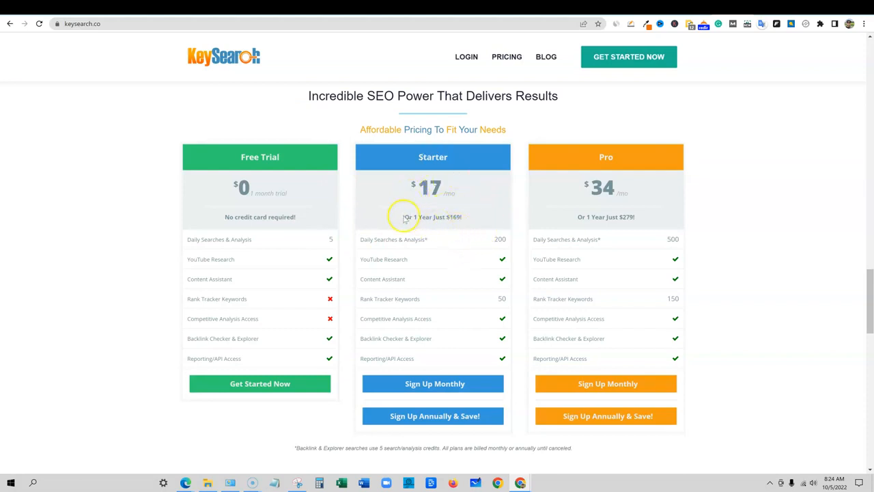
drag(401, 218, 466, 217)
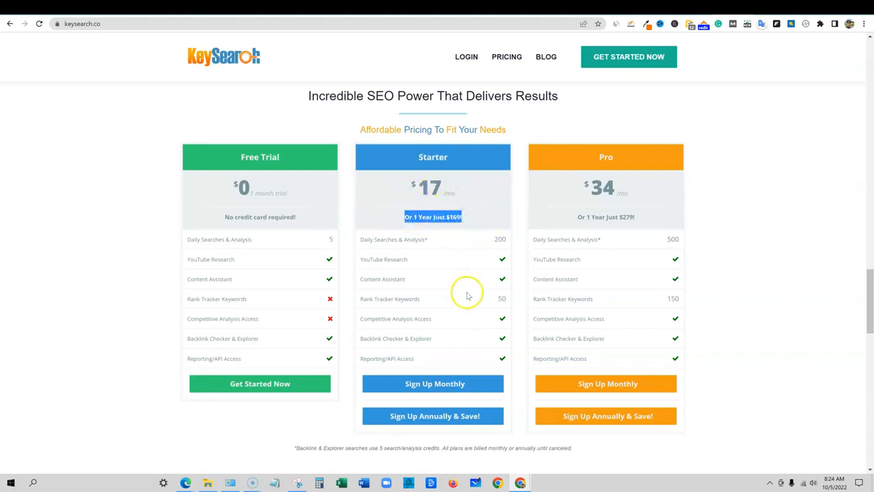
click(762, 152)
drag(396, 241, 428, 239)
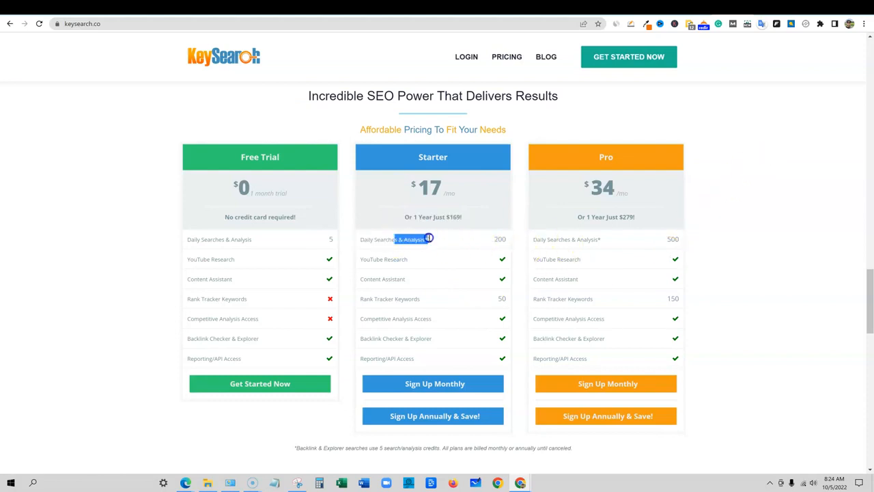
click(752, 205)
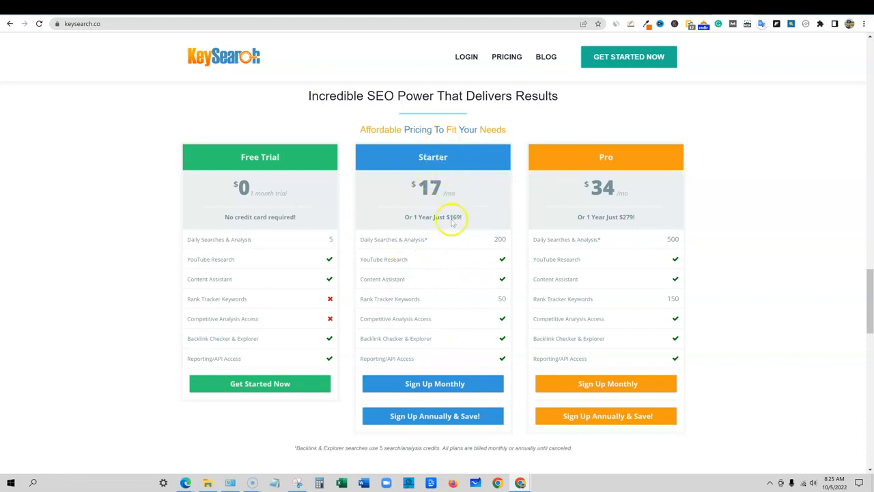
- Return to the home page and review the list of included SEO tools, down to Content Assistant
scroll(452, 430, up, 5)
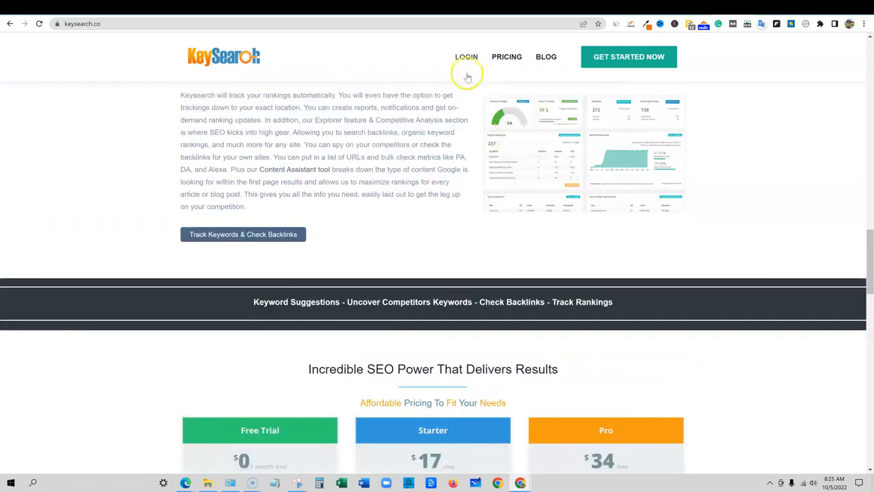
click(243, 59)
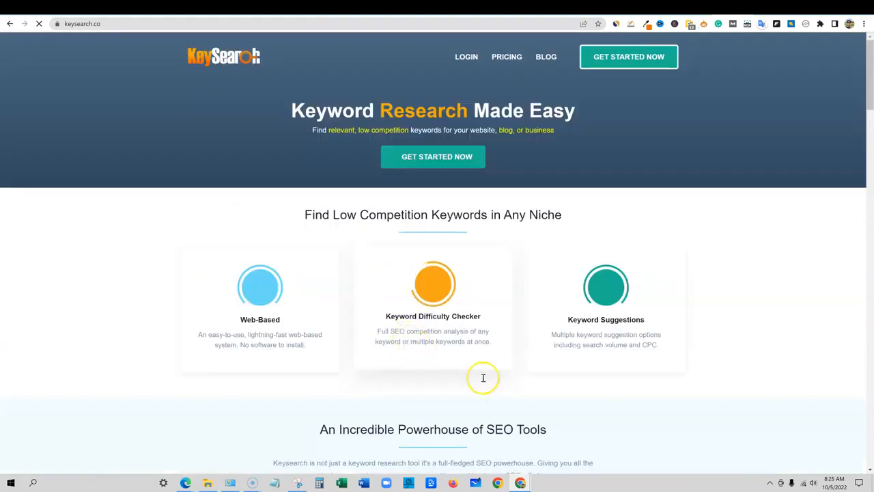
scroll(483, 388, down, 1)
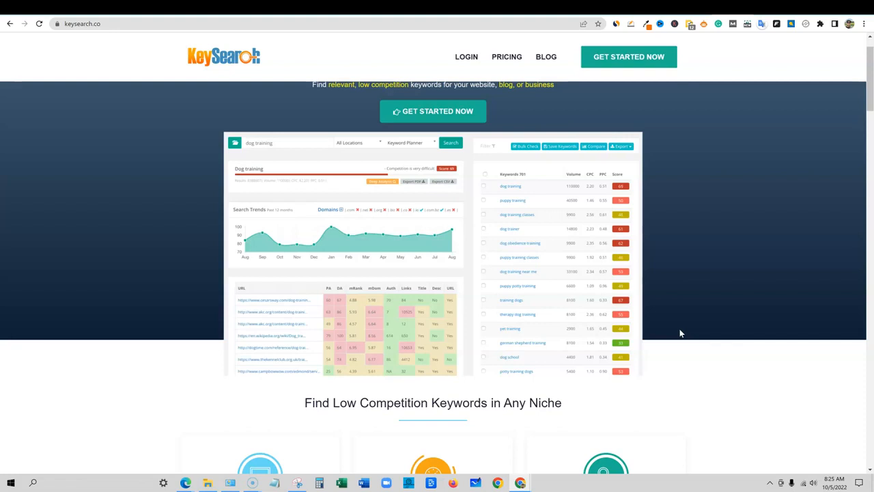
scroll(380, 384, down, 2)
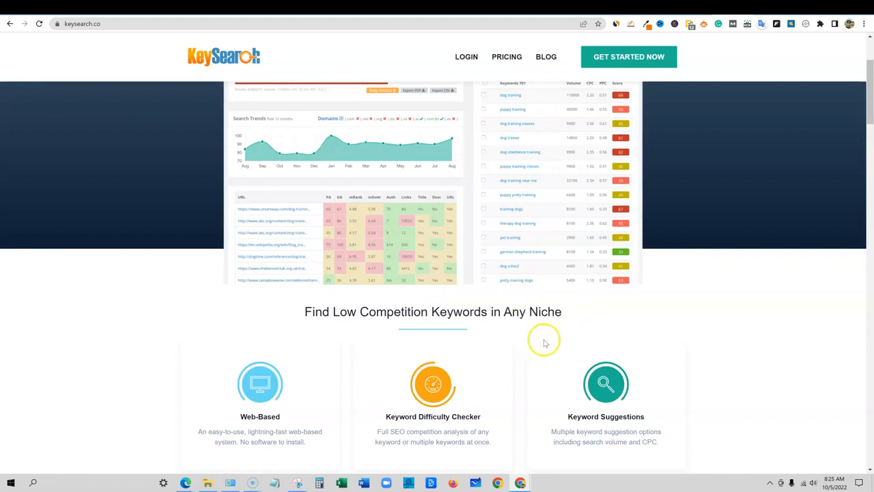
scroll(537, 341, down, 3)
scroll(538, 344, down, 2)
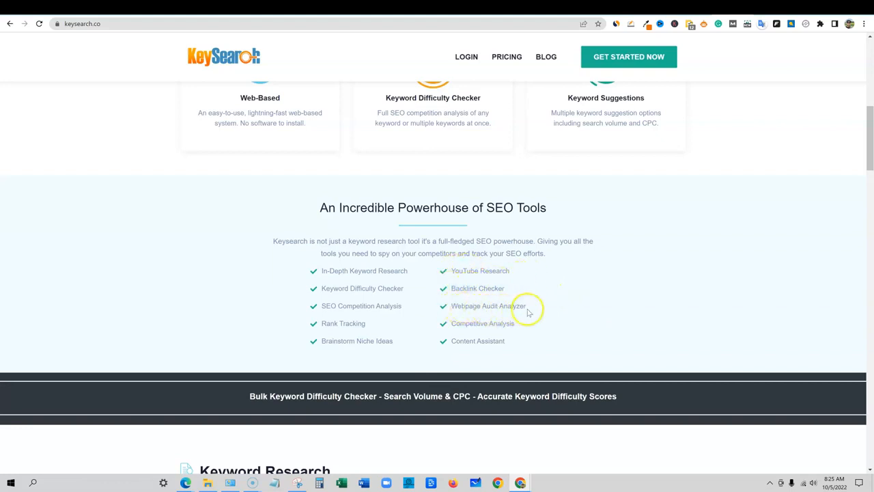
drag(517, 343, 546, 334)
scroll(618, 286, down, 1)
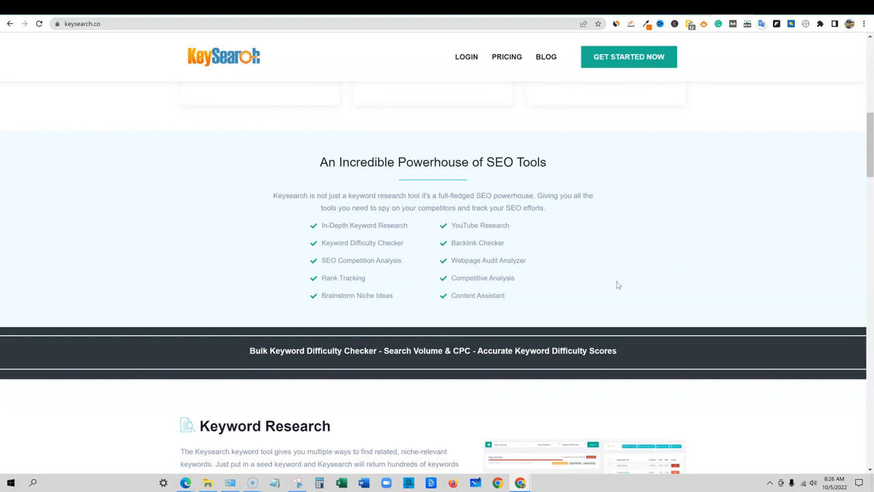
drag(505, 295, 450, 296)
click(572, 279)
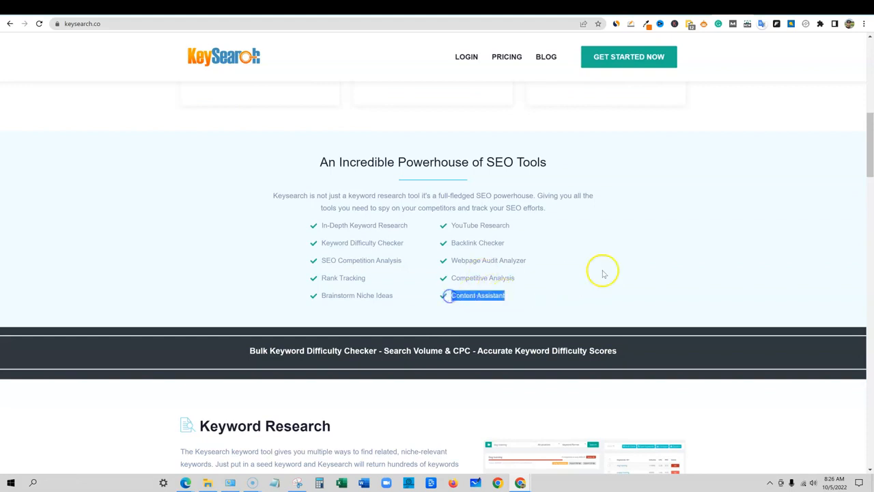
- Look through the home page's Keyword Research, Competition Analysis and Rank Tracking & Intelligence descriptions
scroll(622, 259, down, 3)
scroll(624, 263, down, 10)
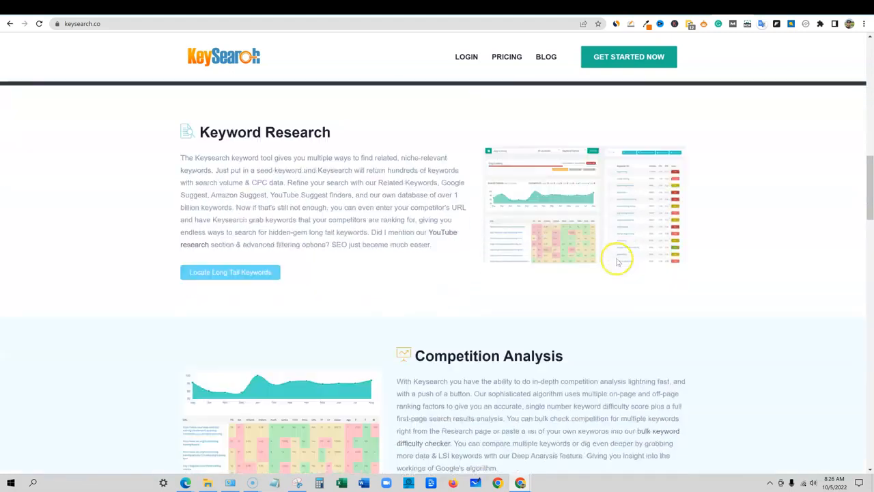
scroll(564, 237, down, 4)
scroll(564, 237, up, 7)
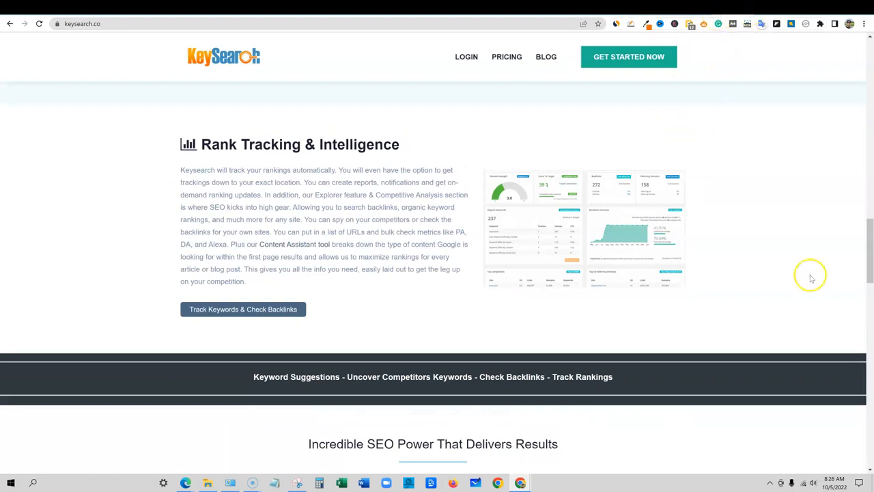
- Log in to the account and open the Quick Difficulty tool for keyword research
drag(869, 251, 869, 75)
click(466, 57)
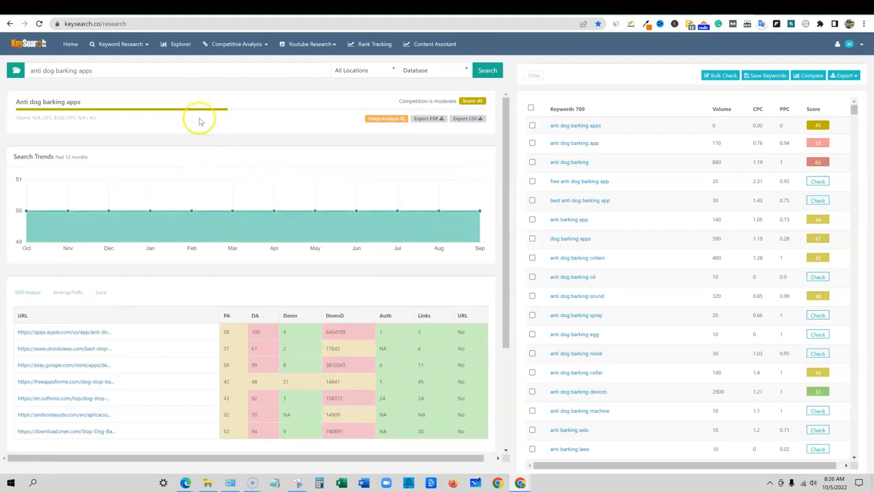
click(145, 46)
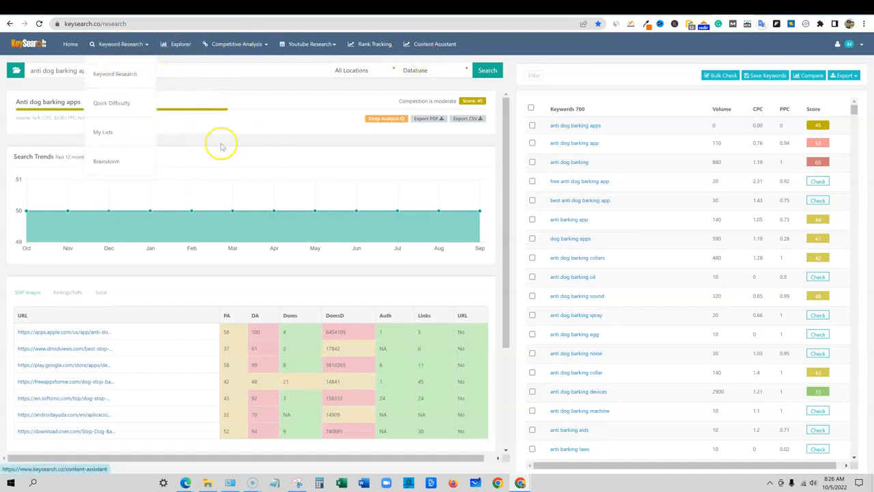
mouse_move(144, 213)
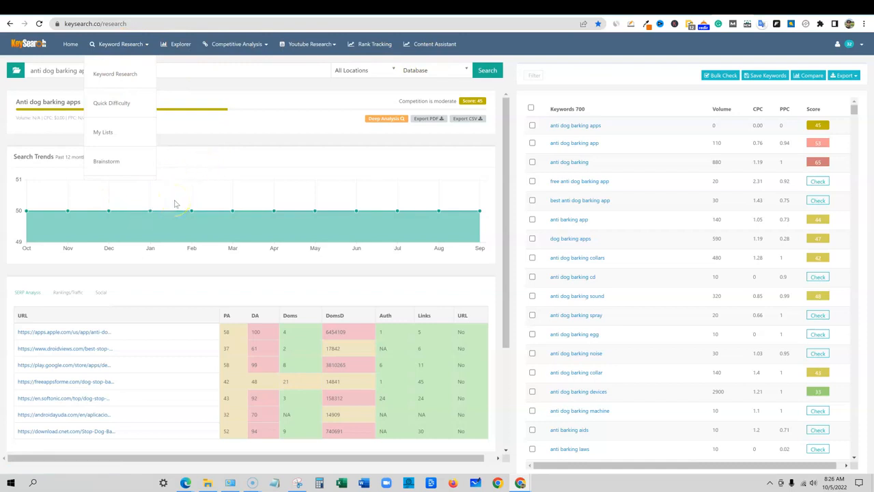
click(185, 72)
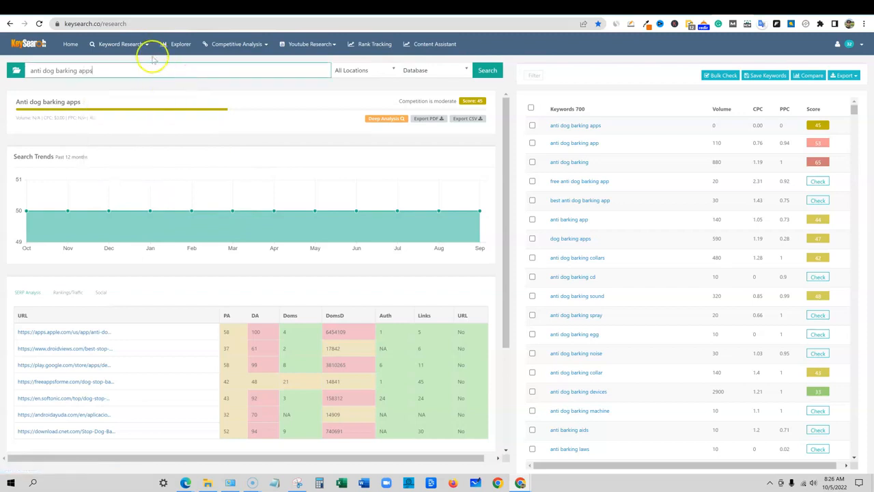
mouse_move(146, 46)
click(117, 102)
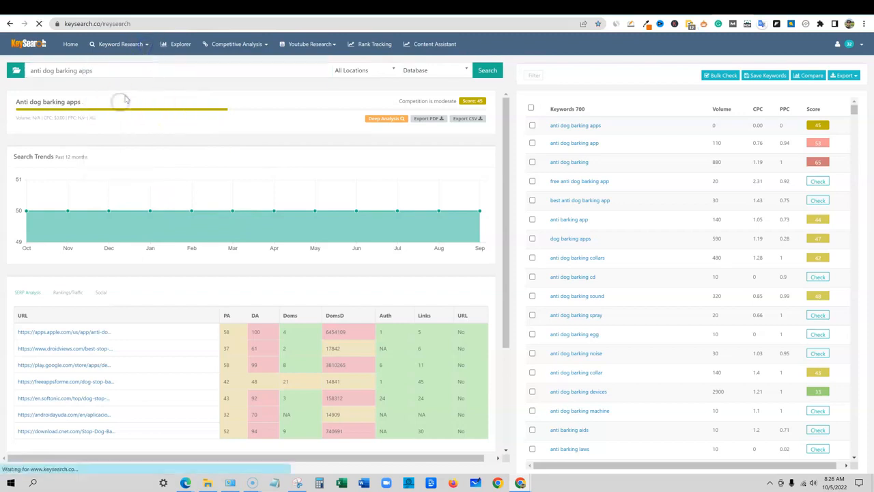
- Run a difficulty check on the keyword "how to lose weight fast in the winter" for any location
click(136, 70)
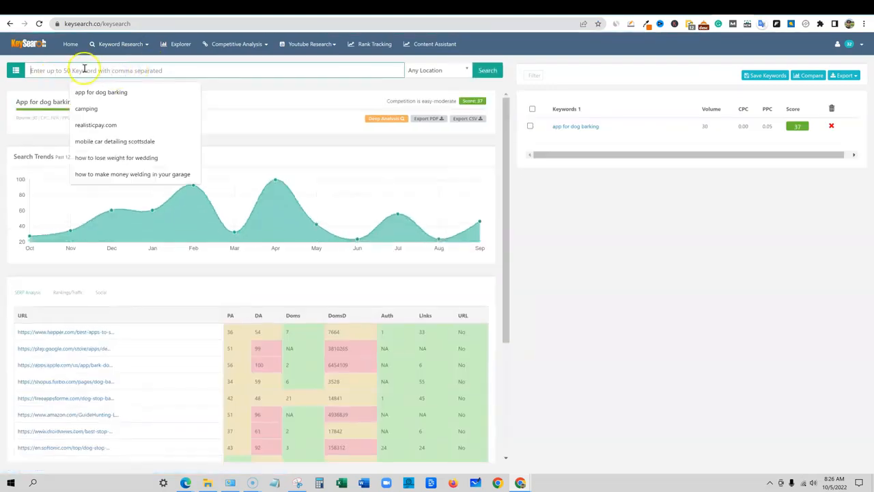
text(how to lose weight fast in the winter)
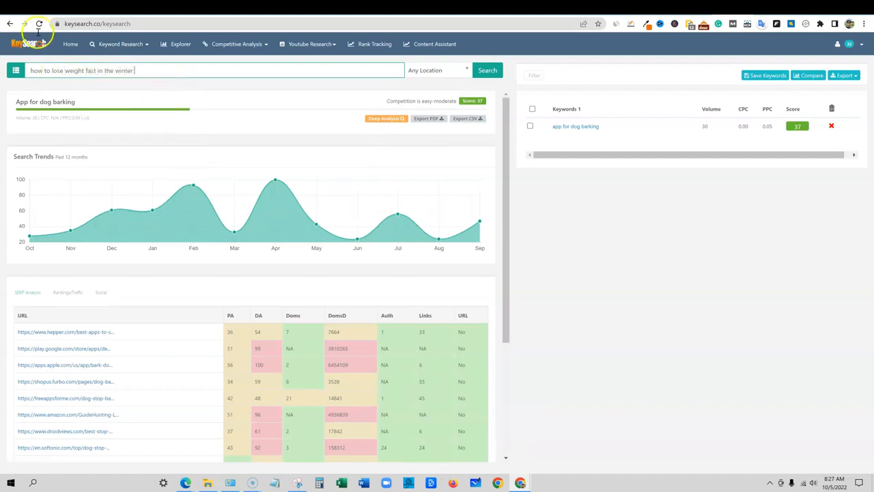
click(467, 69)
click(486, 70)
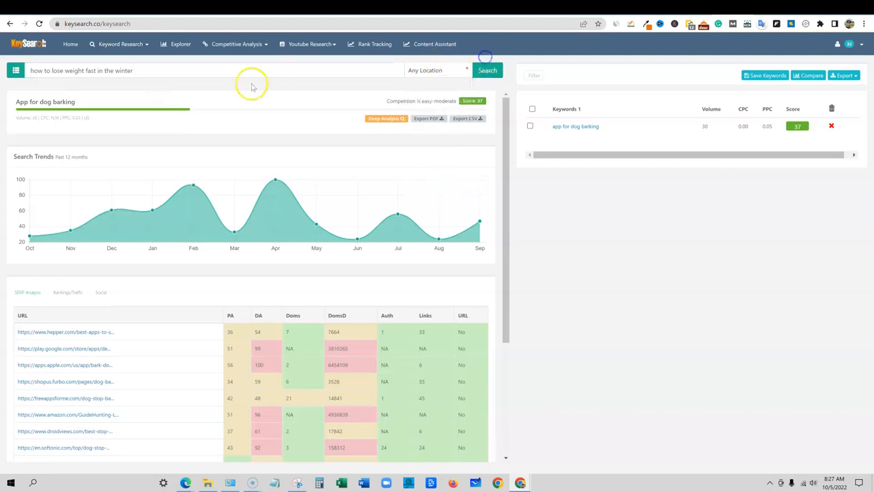
click(492, 70)
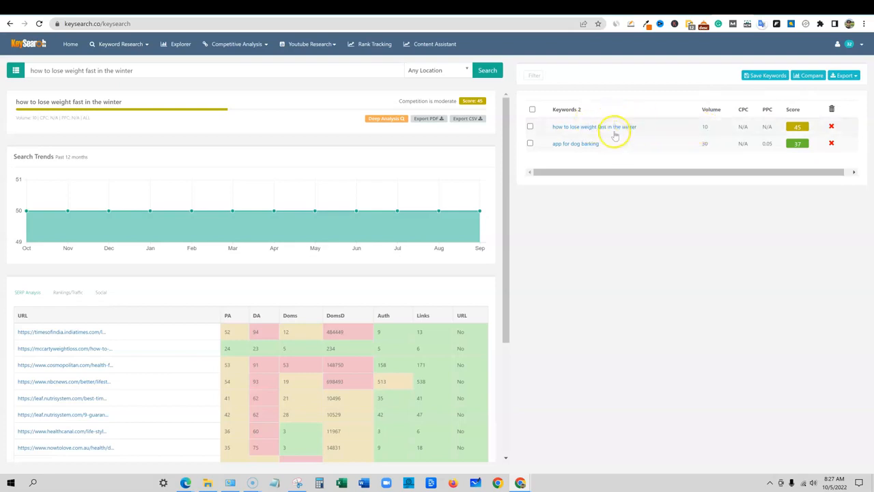
- Examine the winter weight loss keyword's competition score, search trends, SERP analysis and search engine keyword suggestions
scroll(103, 273, down, 2)
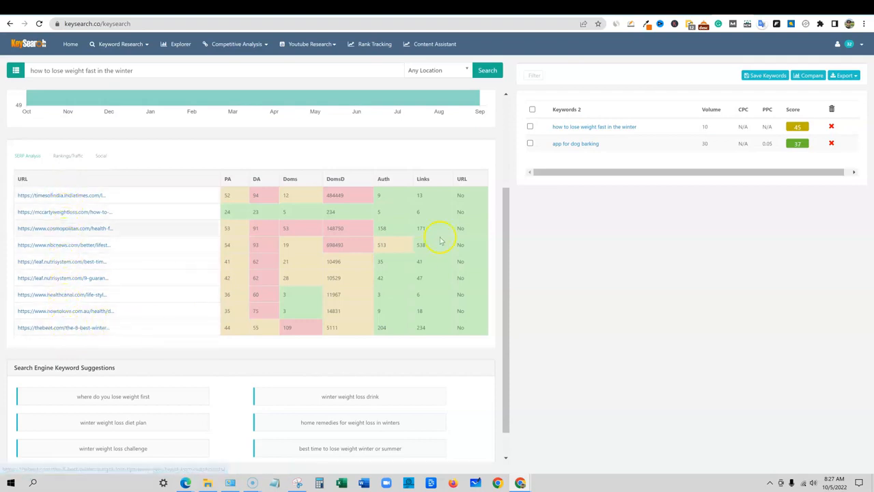
scroll(232, 245, up, 1)
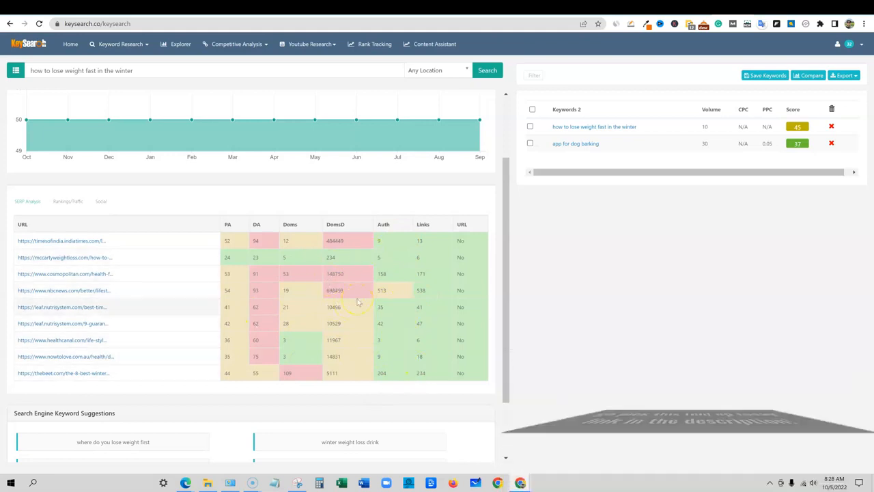
scroll(403, 308, up, 2)
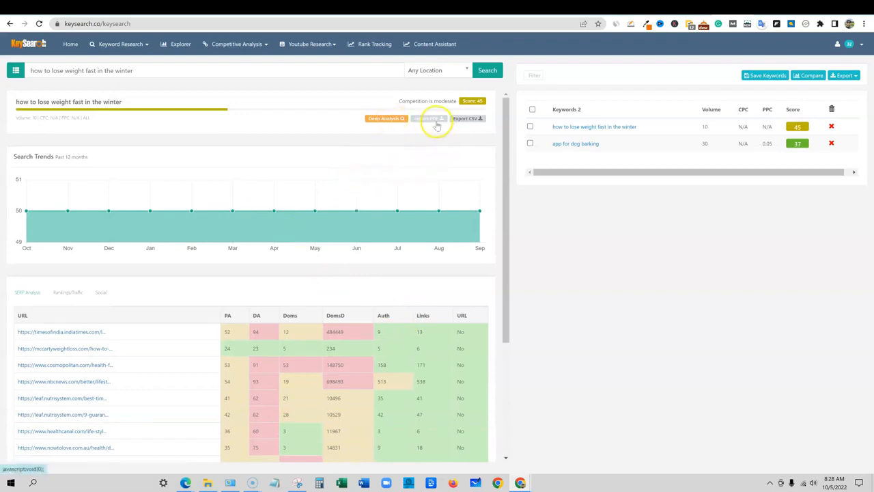
scroll(321, 269, down, 3)
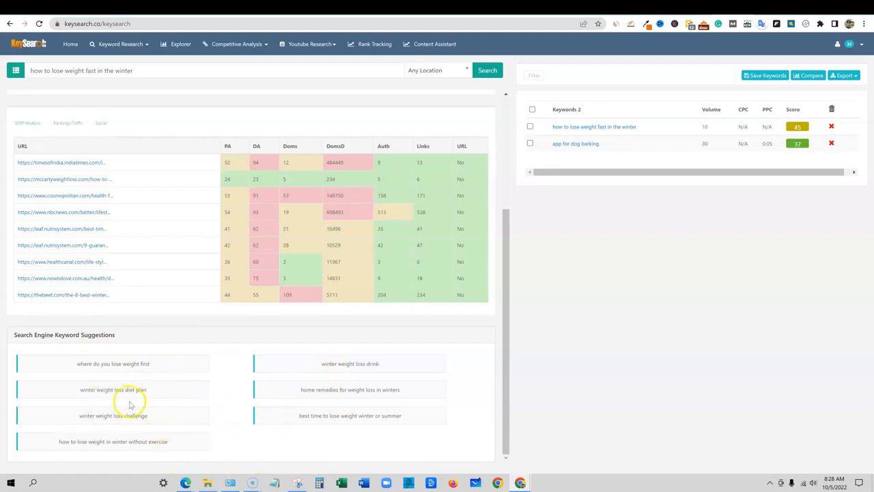
scroll(176, 379, up, 3)
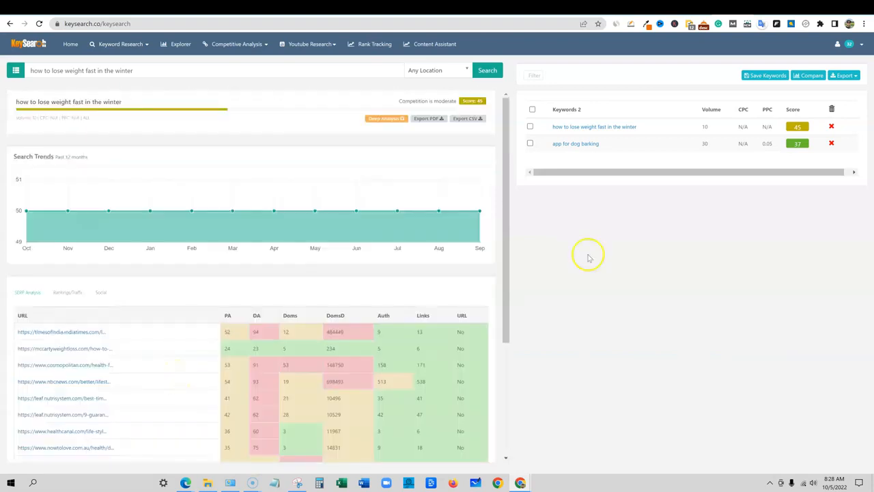
click(604, 128)
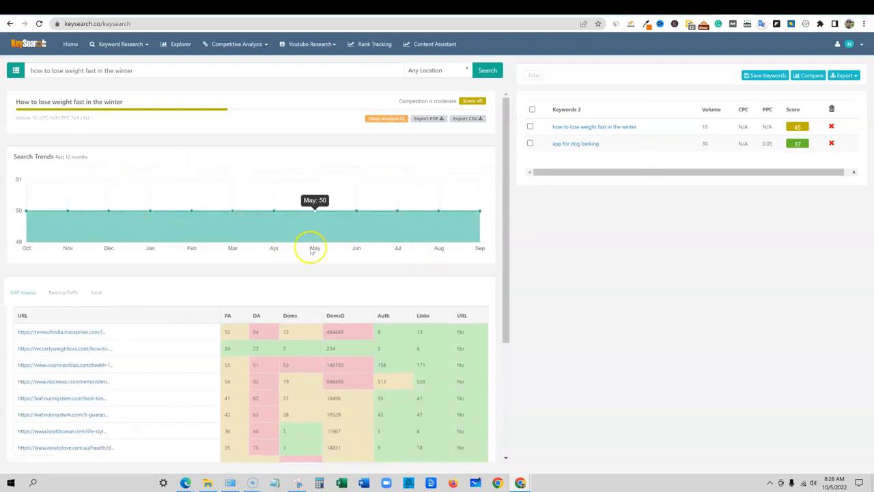
scroll(280, 243, down, 3)
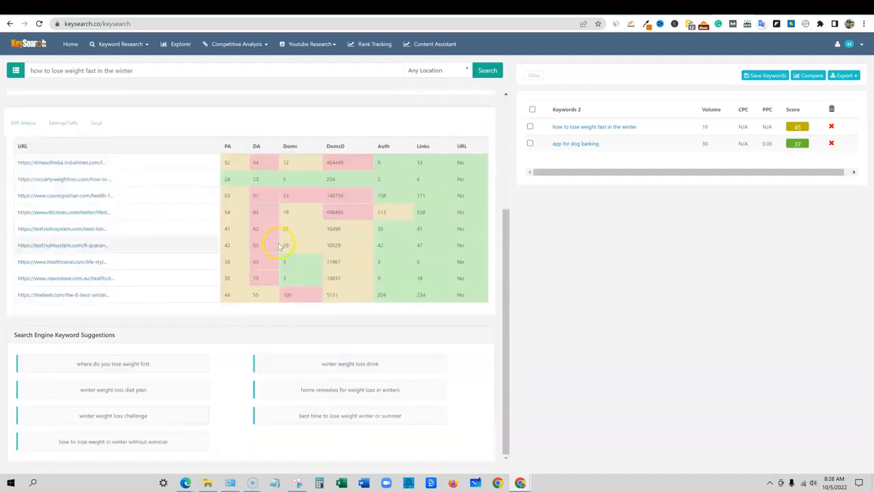
scroll(280, 246, up, 3)
- Run a Keyword Research search for "how to lose weight fast" across all locations with Database as the keyword source
click(147, 45)
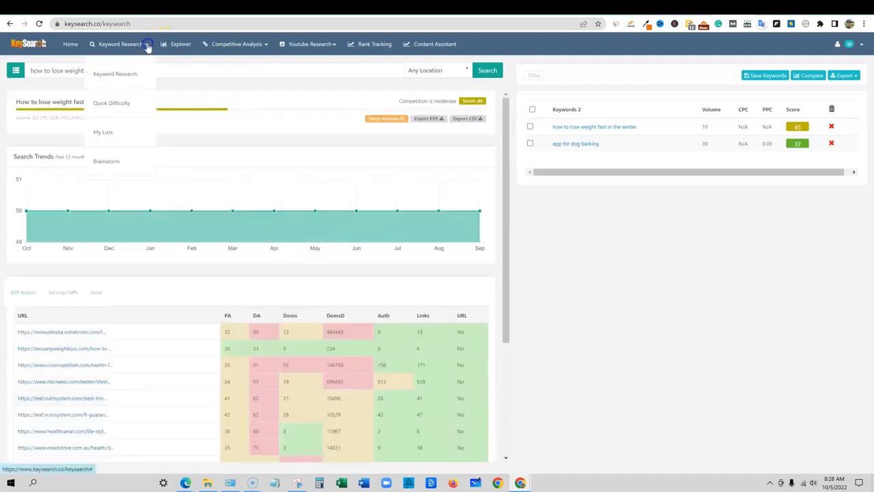
click(121, 73)
drag(152, 71, 1, 73)
text(how)
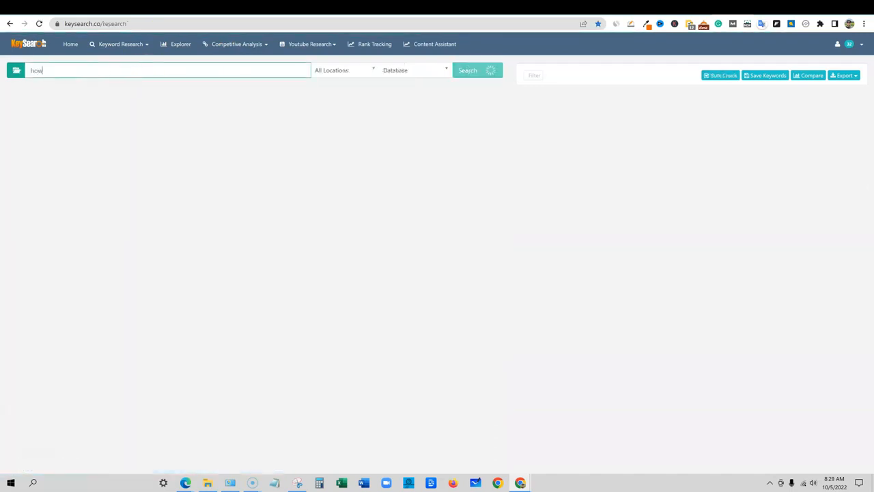
text( to lose weight fast)
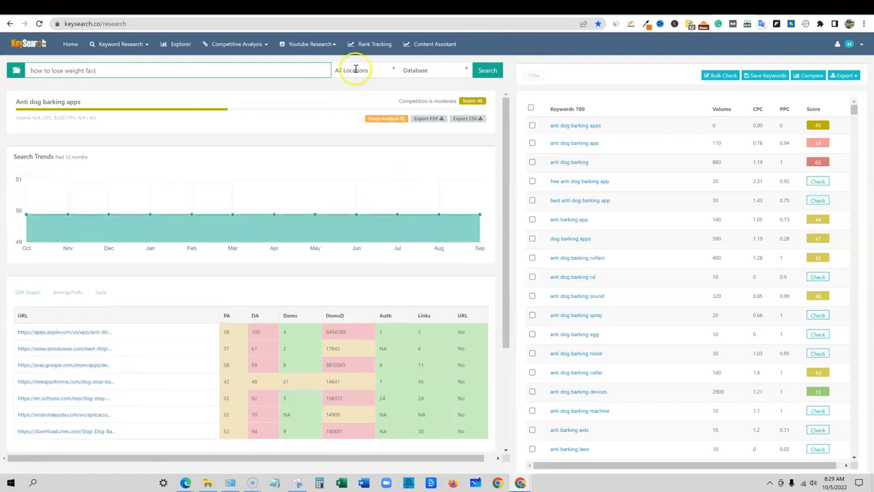
click(467, 69)
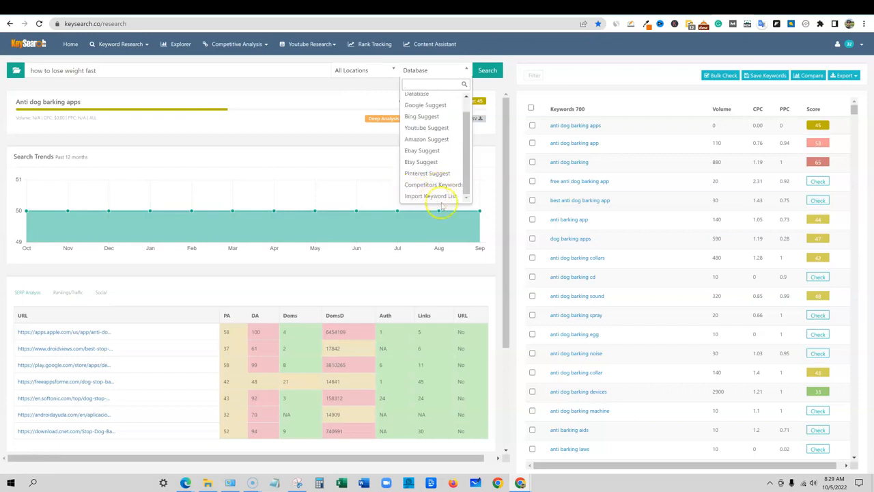
scroll(437, 194, up, 1)
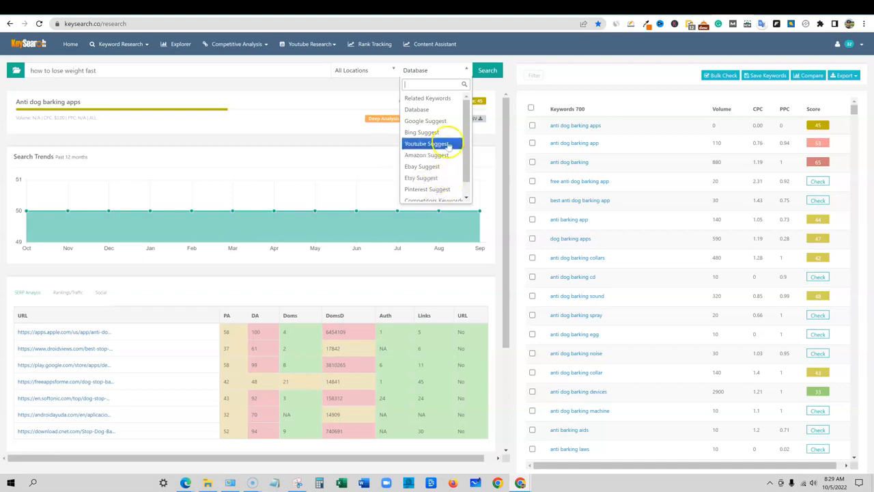
click(425, 110)
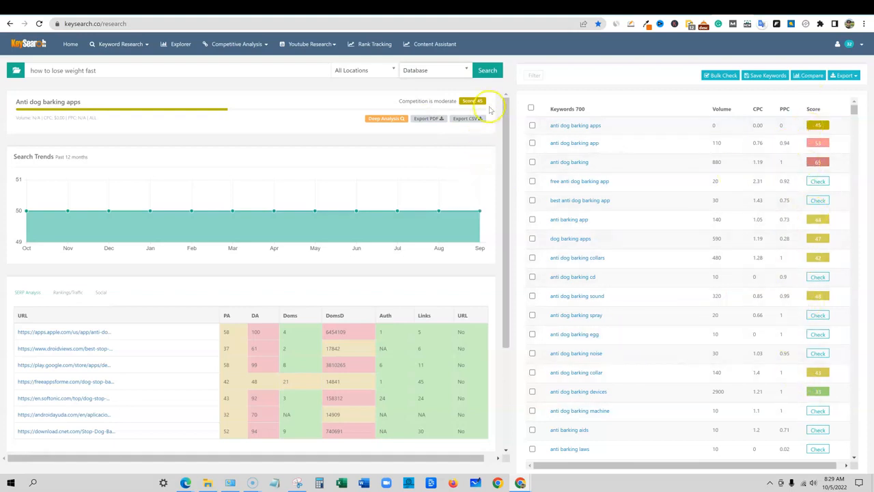
click(493, 72)
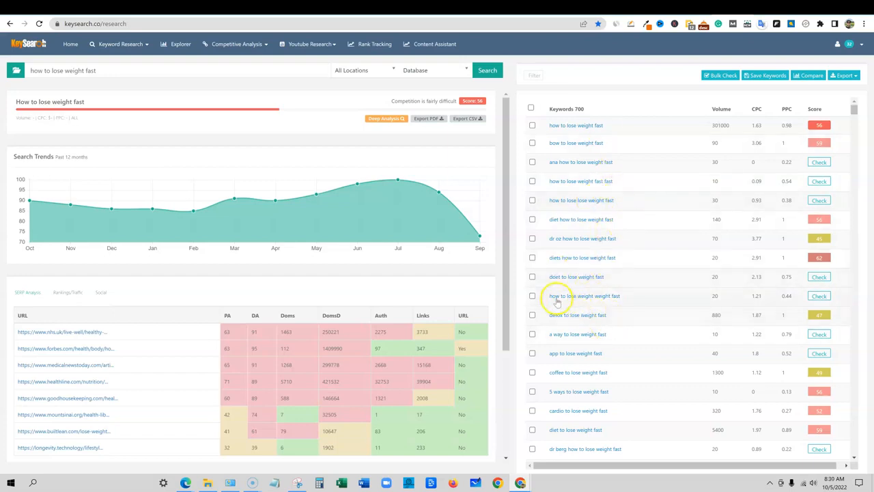
- Browse the related keyword list and check the difficulty score of "cheap foods to lose weight fast"
scroll(595, 341, down, 8)
scroll(595, 326, down, 6)
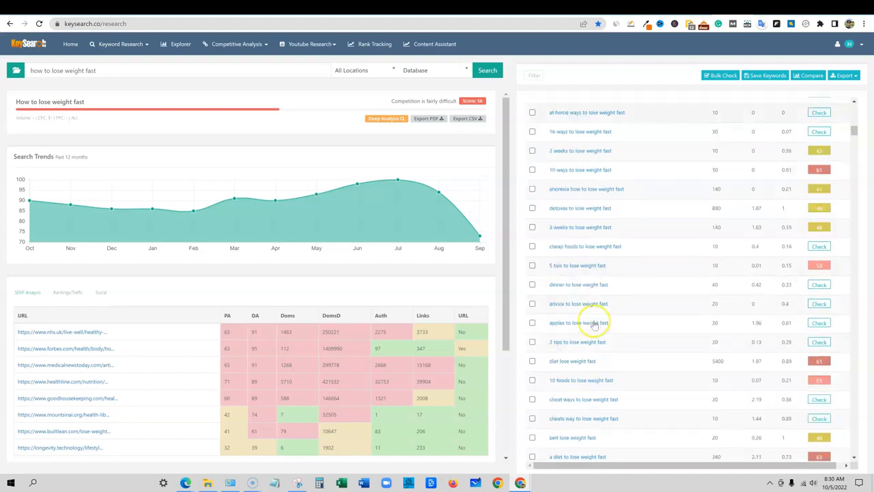
scroll(595, 325, up, 5)
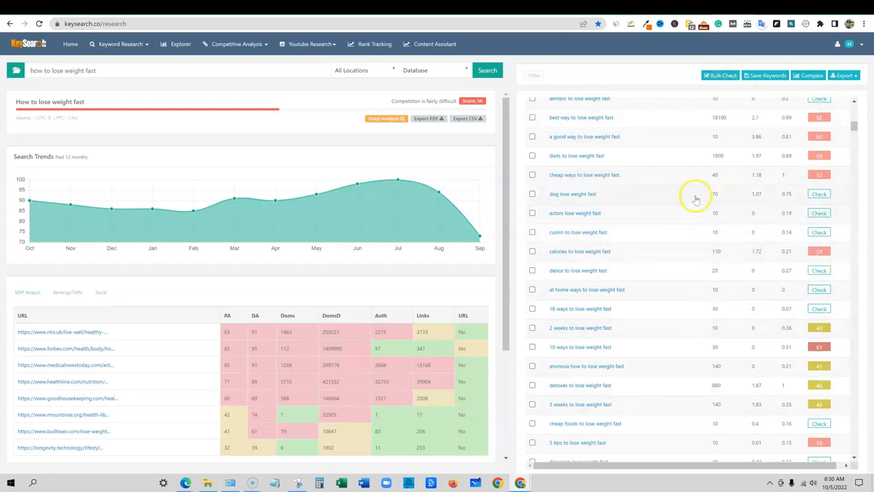
scroll(629, 396, down, 2)
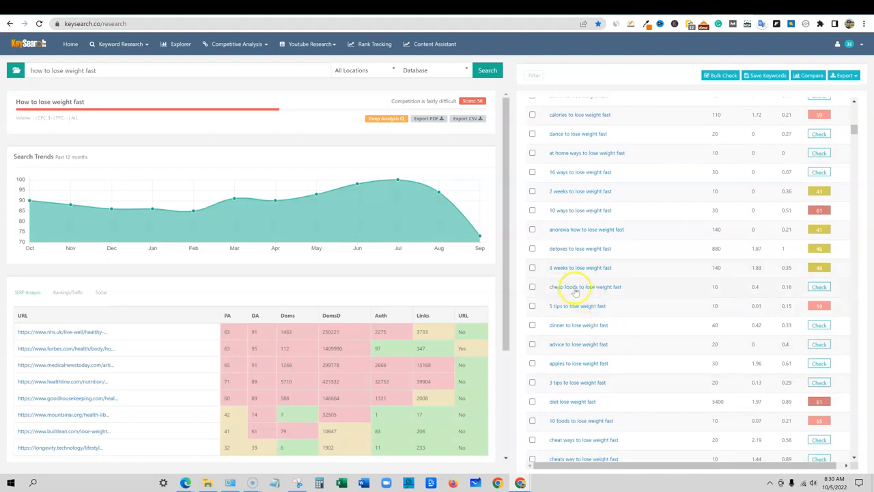
click(819, 287)
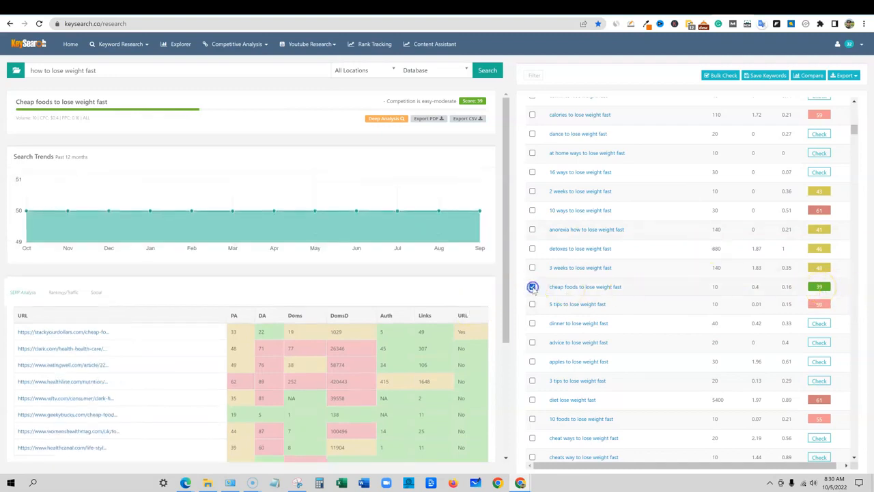
- Save the keyword "cheap foods to lose weight fast" to a new list named "lose weight"
click(763, 76)
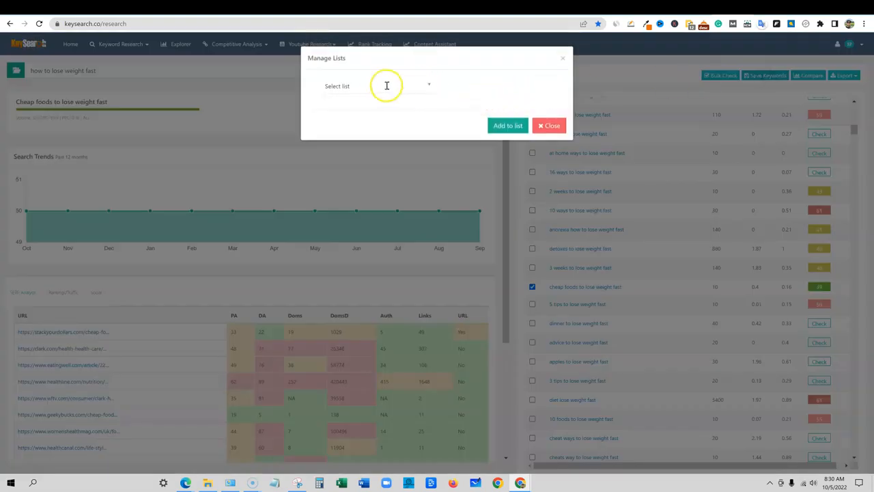
click(429, 84)
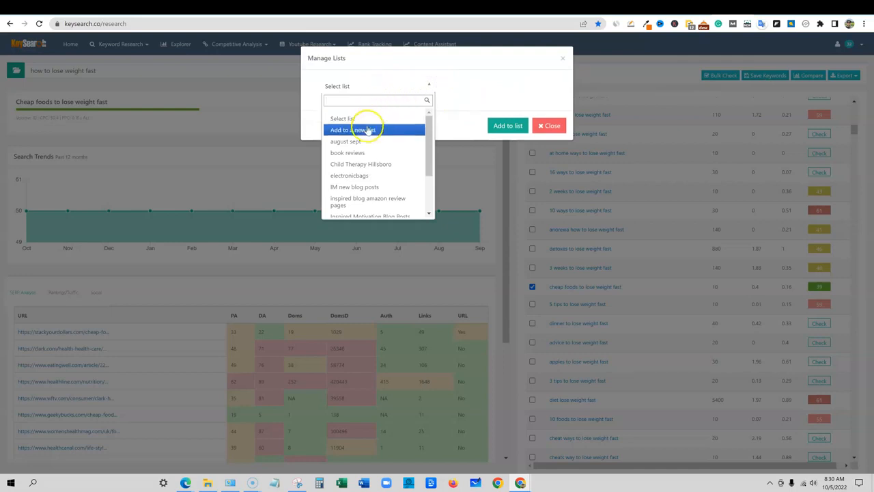
scroll(393, 171, down, 3)
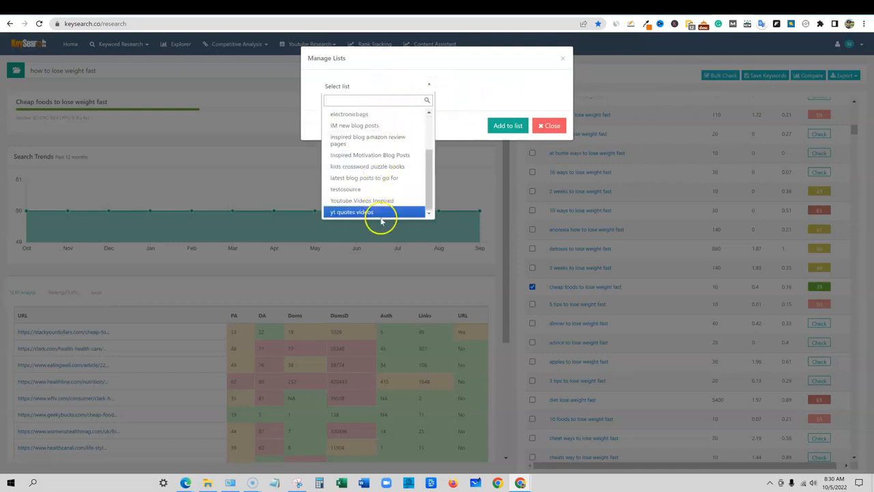
scroll(388, 213, up, 3)
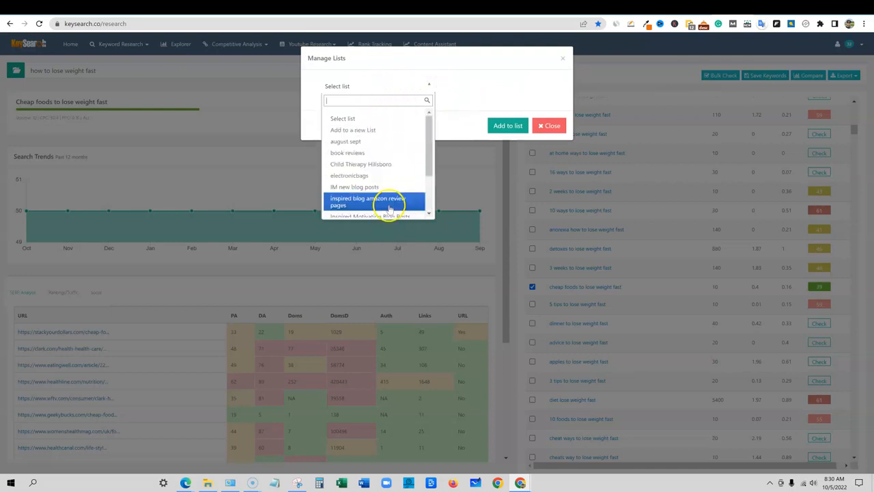
click(373, 134)
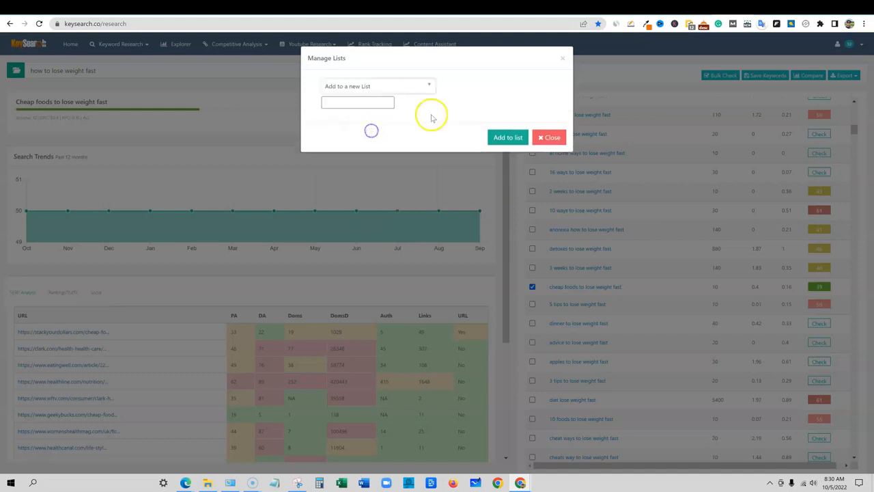
click(383, 103)
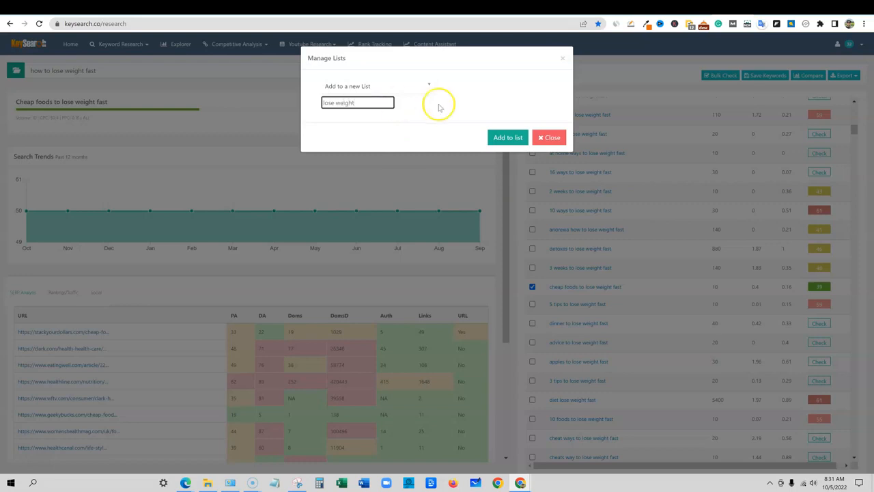
click(506, 138)
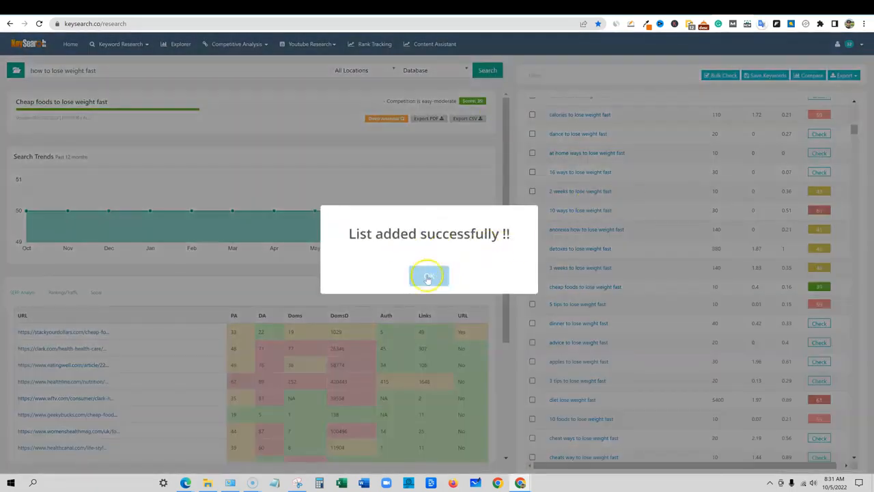
click(428, 275)
- Examine the SERP analysis, link counts, search trends and keyword suggestions for "cheap foods to lose weight fast"
scroll(715, 196, up, 3)
scroll(299, 255, down, 2)
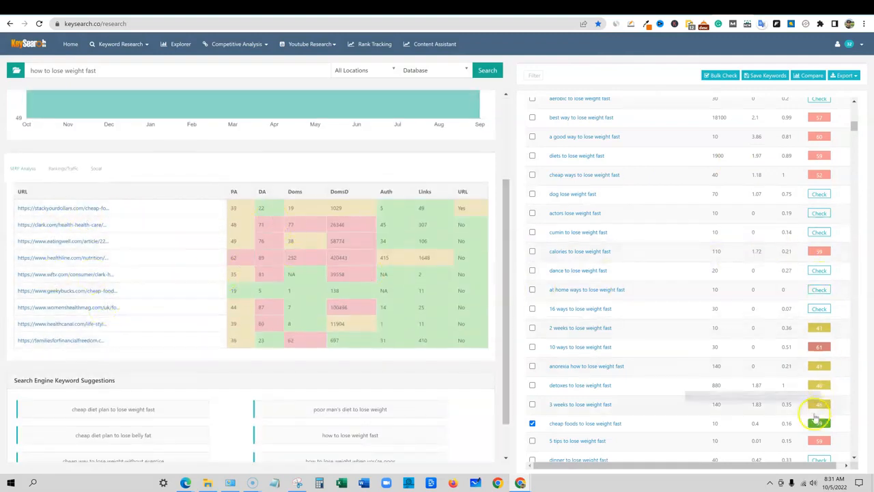
click(573, 424)
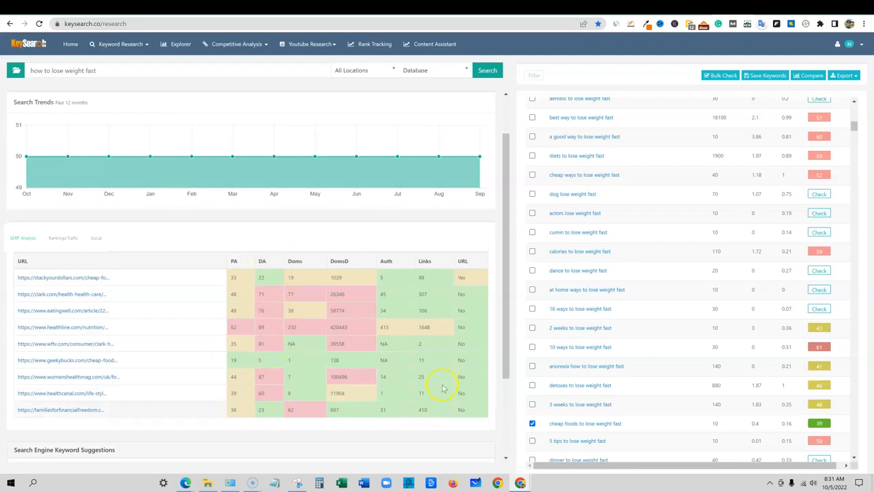
double_click(425, 276)
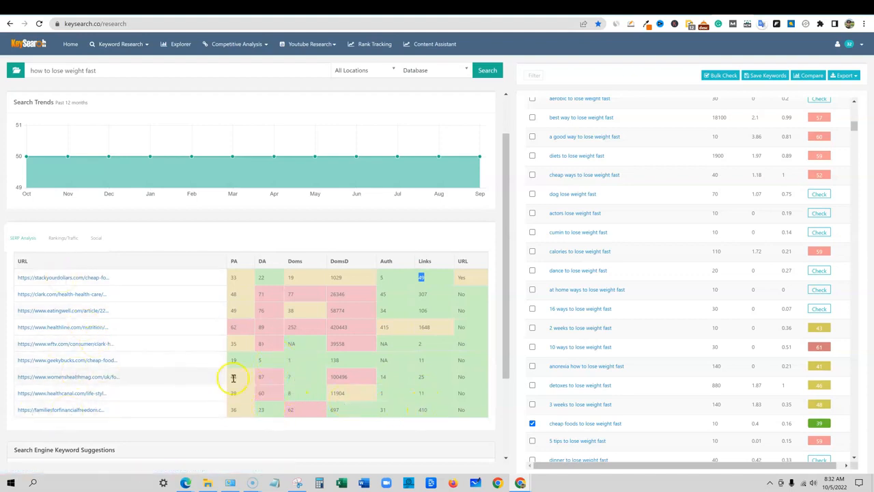
scroll(164, 356, down, 2)
scroll(163, 357, up, 3)
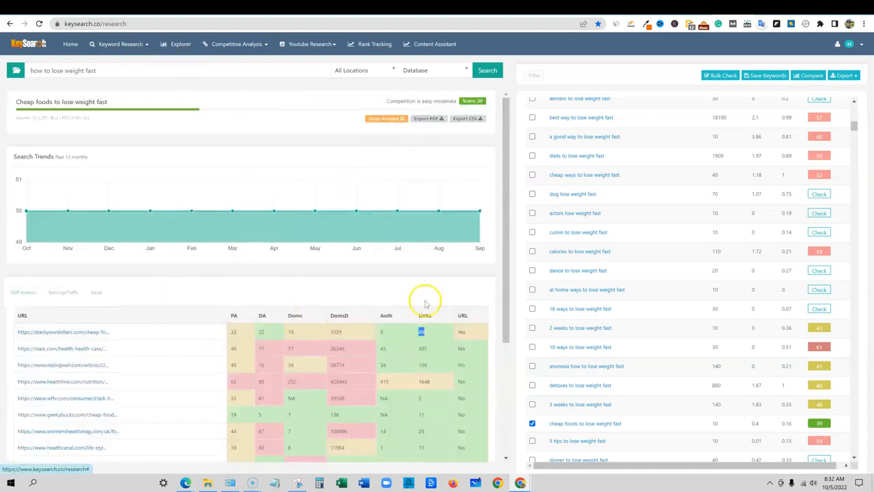
scroll(586, 404, down, 9)
scroll(693, 360, up, 9)
drag(854, 127, 854, 94)
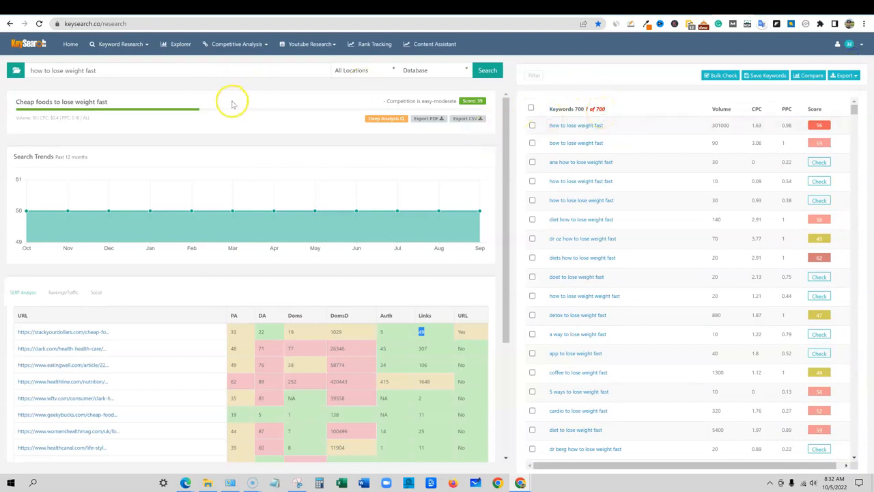
- Research the keyword "lose weight" in the Database source and look up the account's remaining credits
drag(109, 70, 25, 60)
text(lose we)
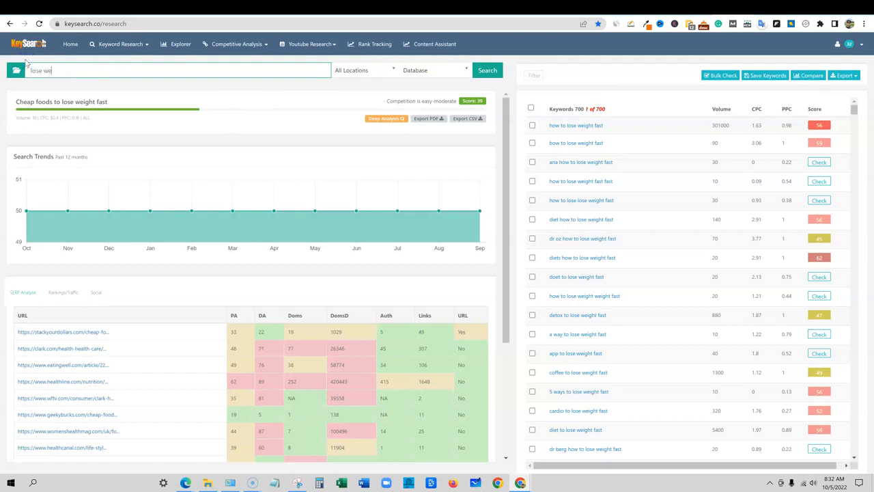
text(ight)
click(488, 71)
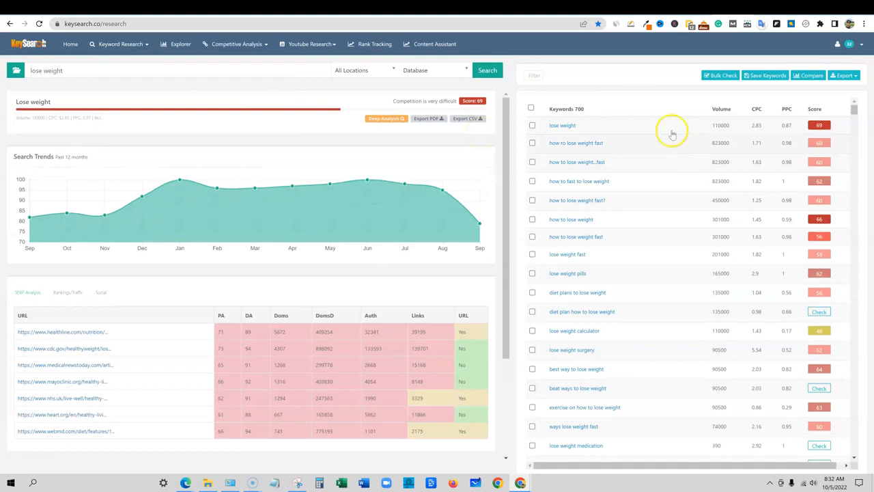
click(861, 46)
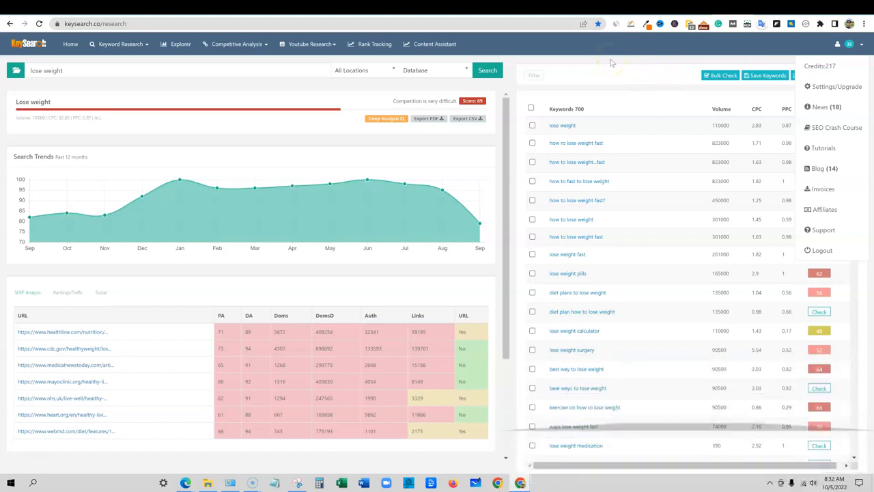
click(574, 61)
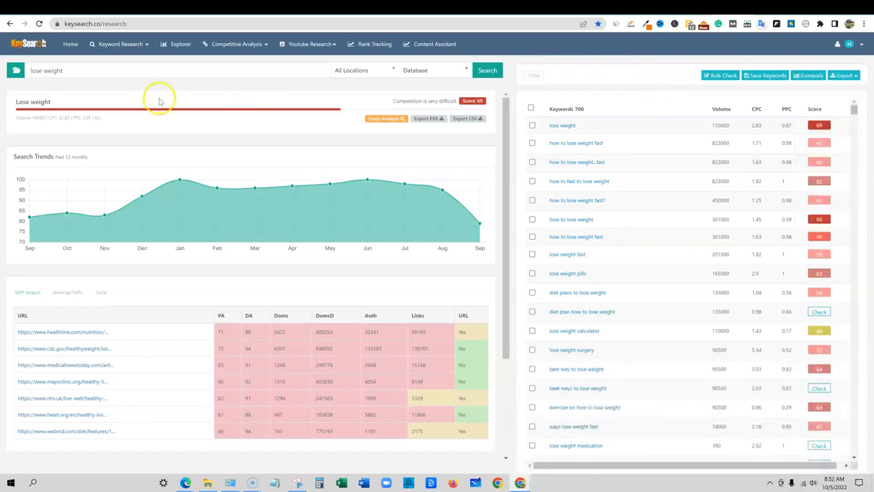
- Rerun the "lose weight" search with Google Suggest as the source and sort the keywords by lowest score first
click(463, 68)
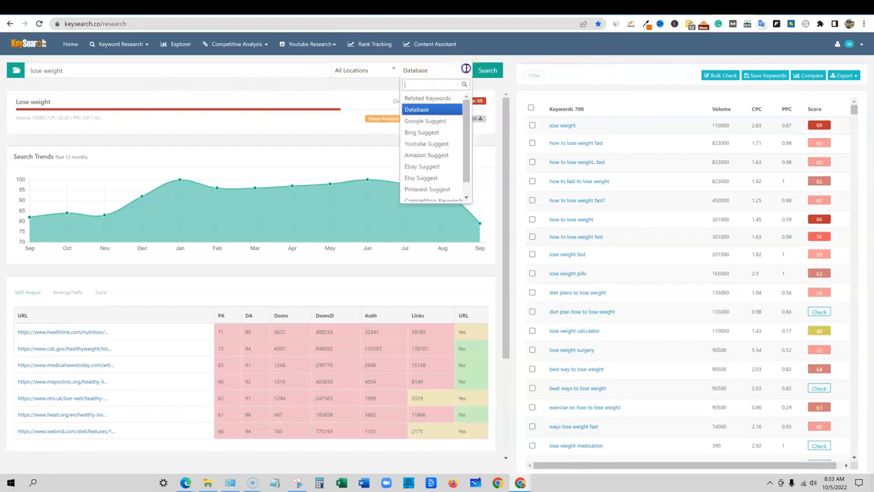
click(431, 121)
click(475, 72)
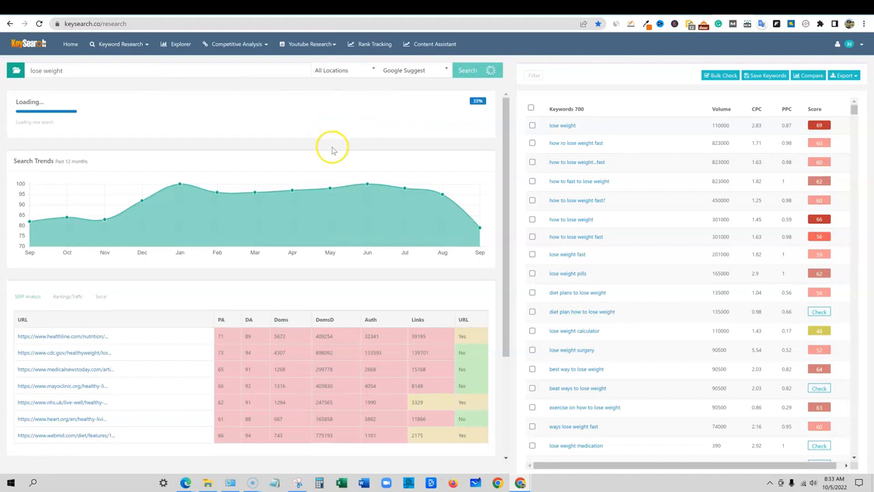
scroll(653, 334, down, 5)
scroll(654, 332, up, 5)
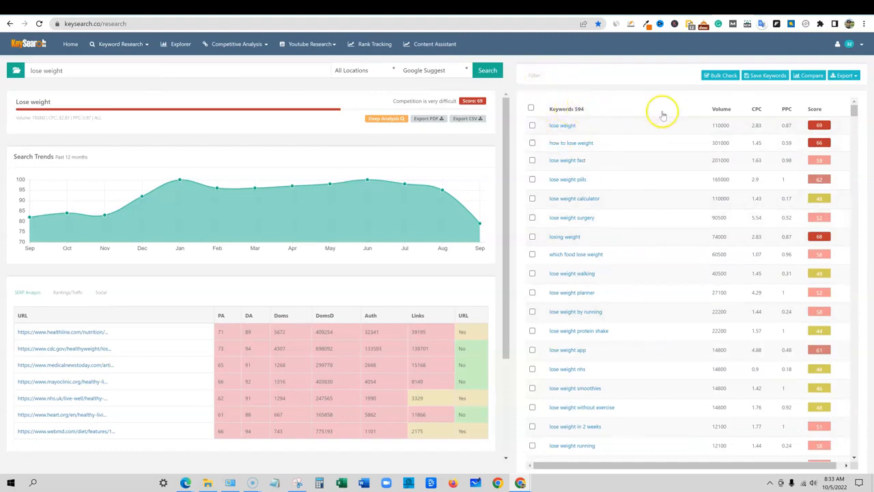
click(816, 110)
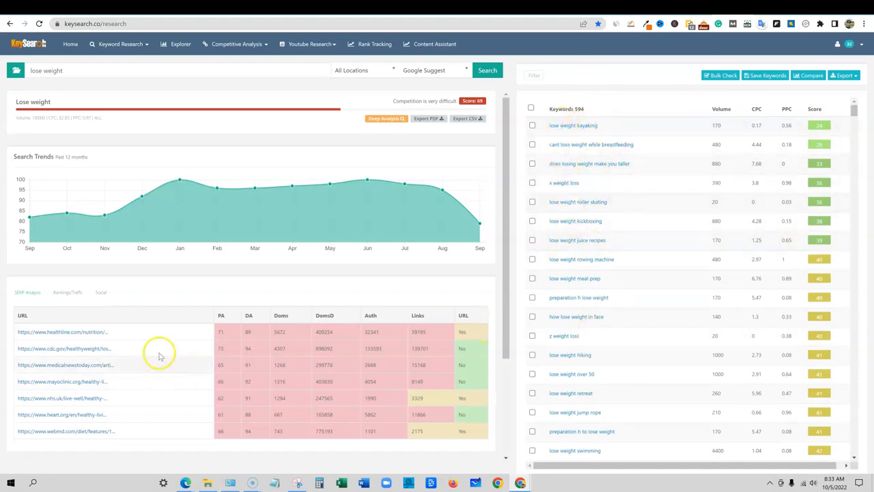
- Analyze the entire domain loseweightreport.com in the Explorer and review its domain strength, organic keywords, top competitors and referring domains
click(141, 49)
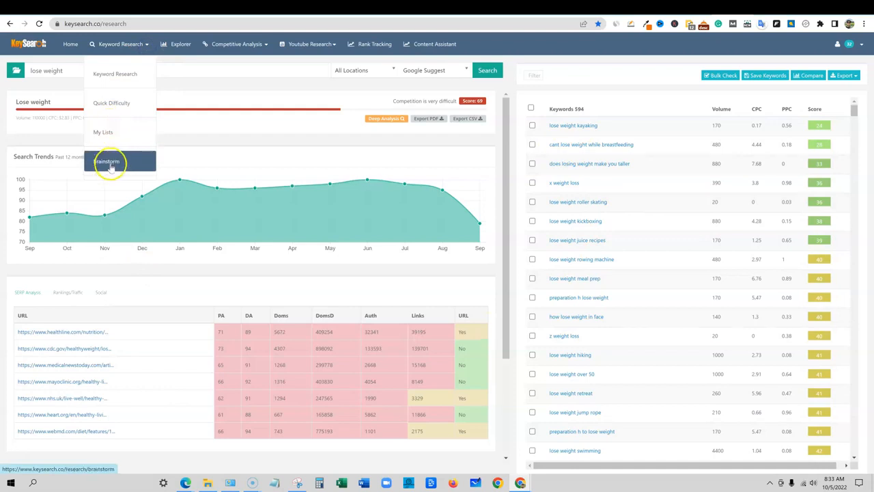
click(180, 45)
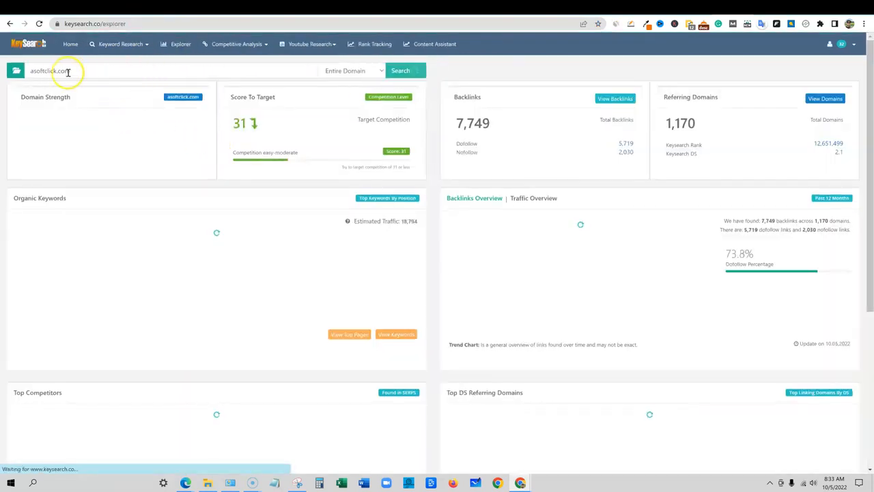
click(212, 70)
text(loseweightreport.com)
click(411, 71)
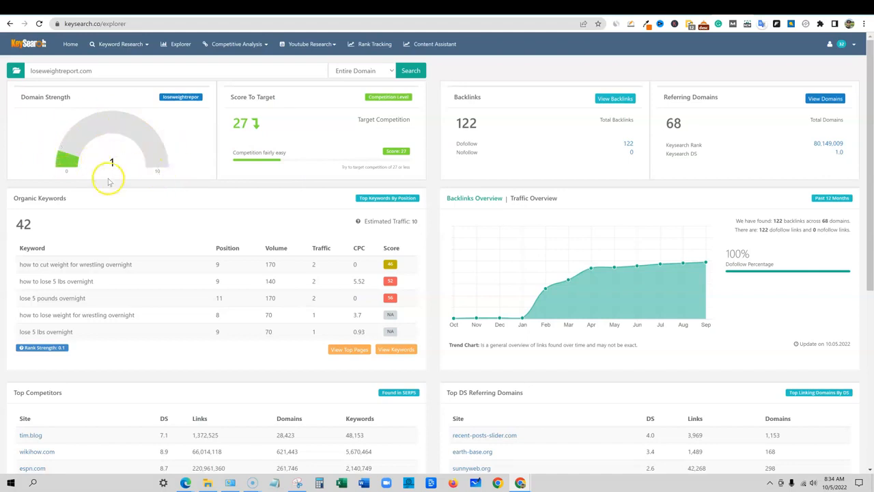
mouse_move(68, 164)
scroll(240, 241, down, 1)
scroll(240, 241, down, 3)
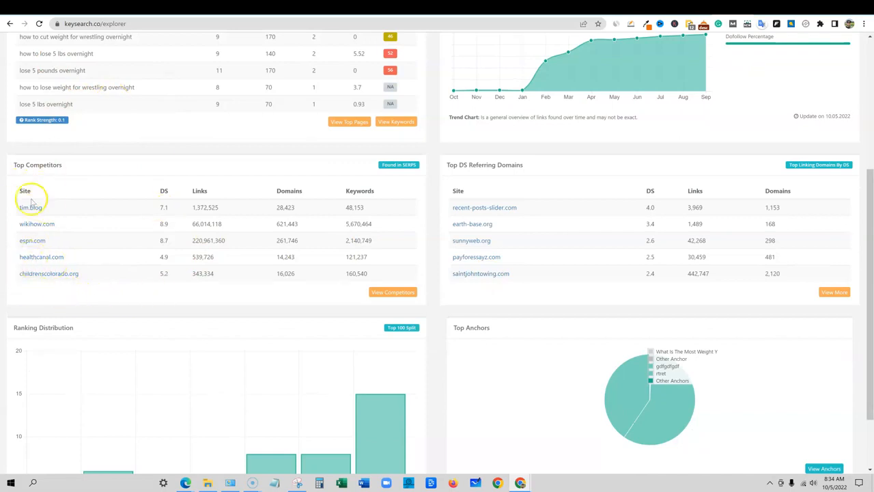
- Examine the top competitors, ranking distribution, top anchors and organic keywords for loseweightreport.com in the Explorer
scroll(425, 305, down, 1)
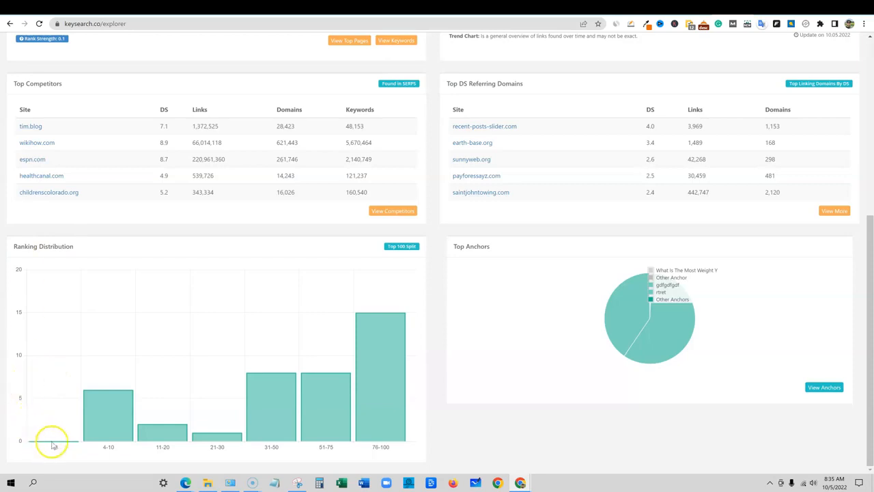
mouse_move(168, 441)
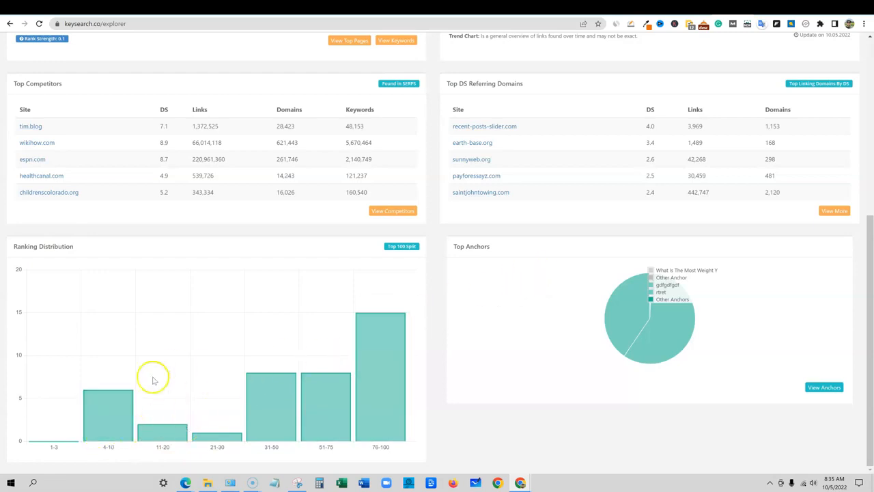
mouse_move(359, 373)
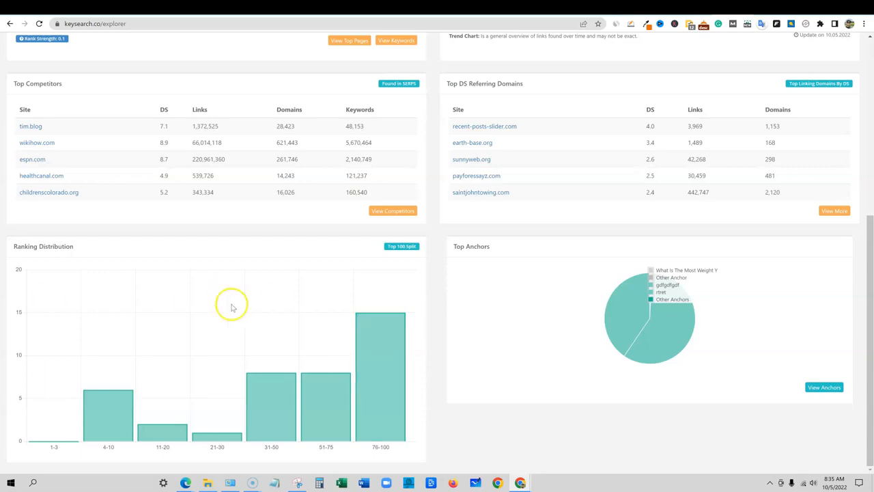
mouse_move(413, 348)
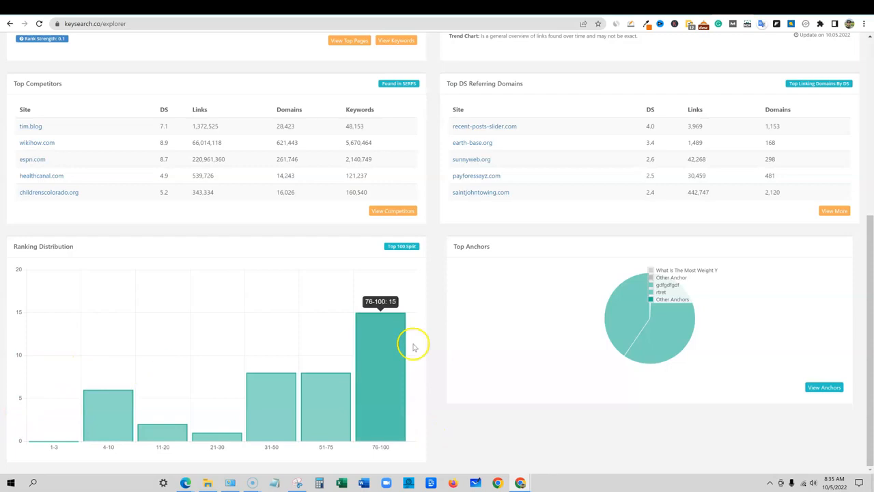
scroll(512, 361, up, 2)
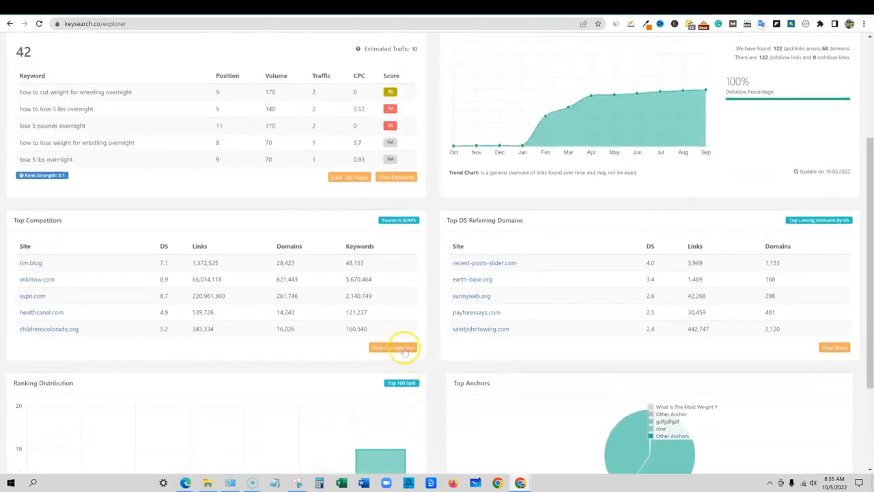
scroll(408, 218, up, 3)
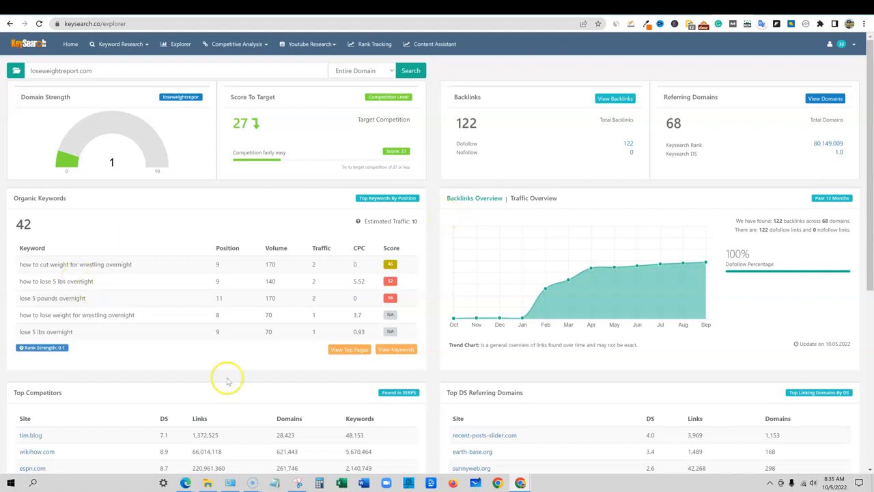
- Review the domain's organic top pages and its full organic keywords overview, including positions, volumes, URLs and scores
click(350, 350)
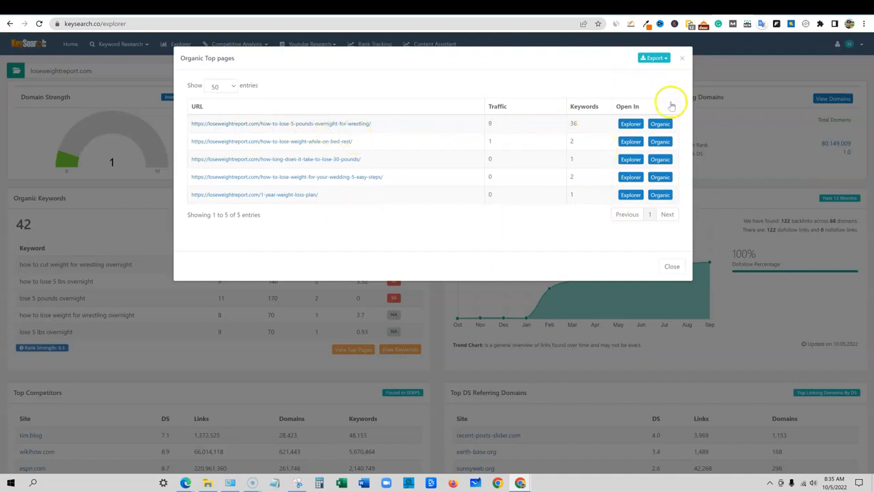
click(682, 59)
click(395, 349)
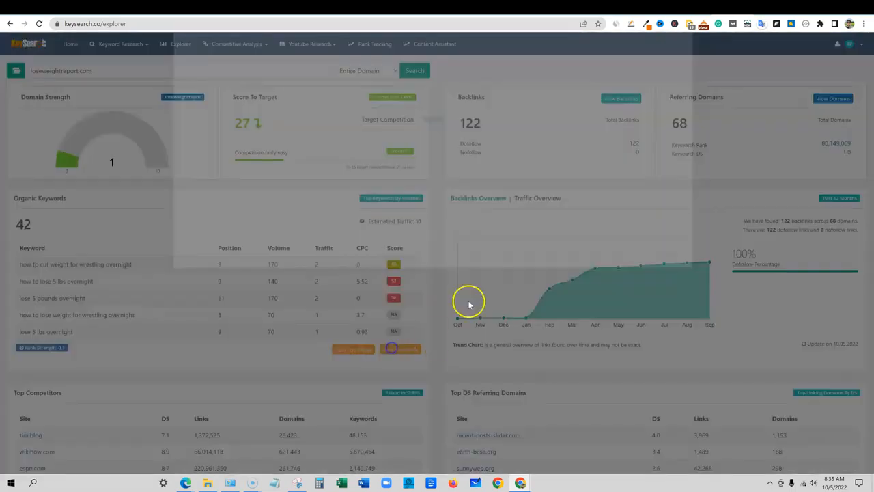
scroll(396, 245, down, 10)
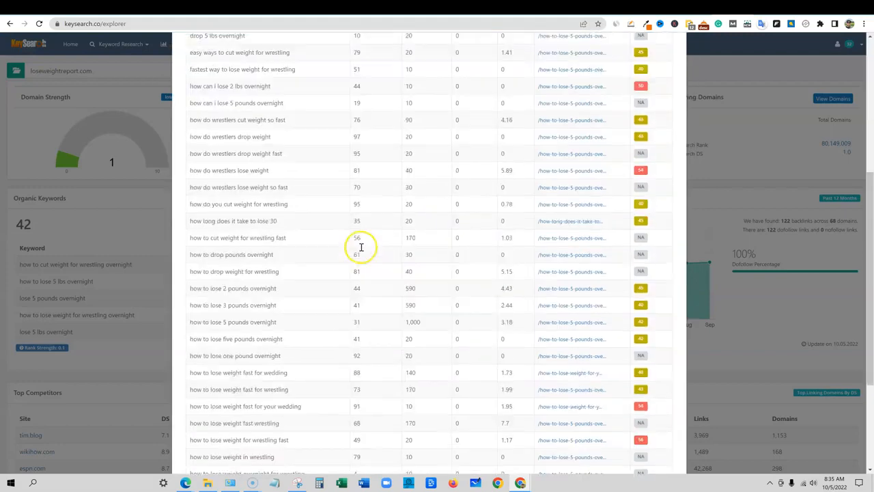
scroll(390, 289, up, 10)
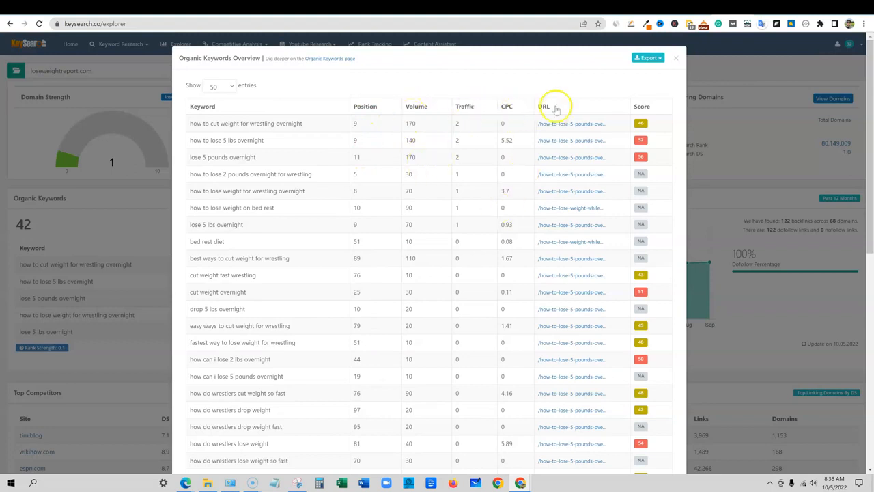
scroll(654, 339, down, 1)
scroll(654, 382, down, 4)
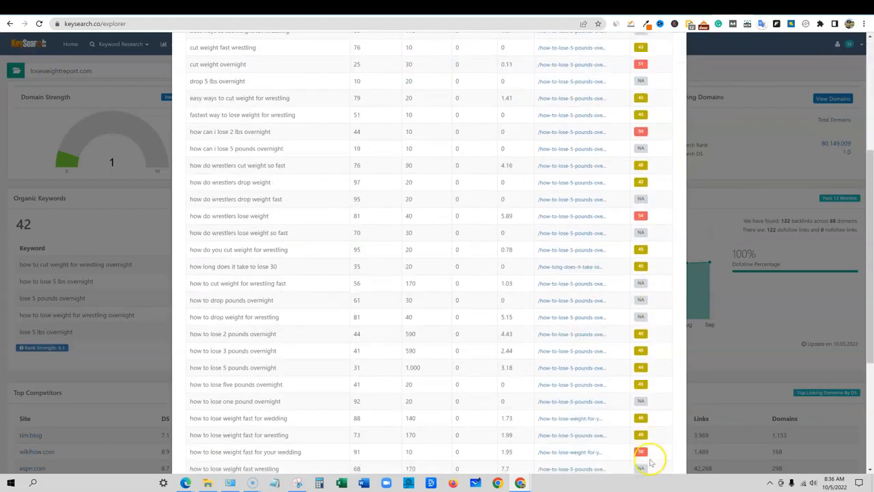
scroll(683, 259, up, 6)
click(675, 66)
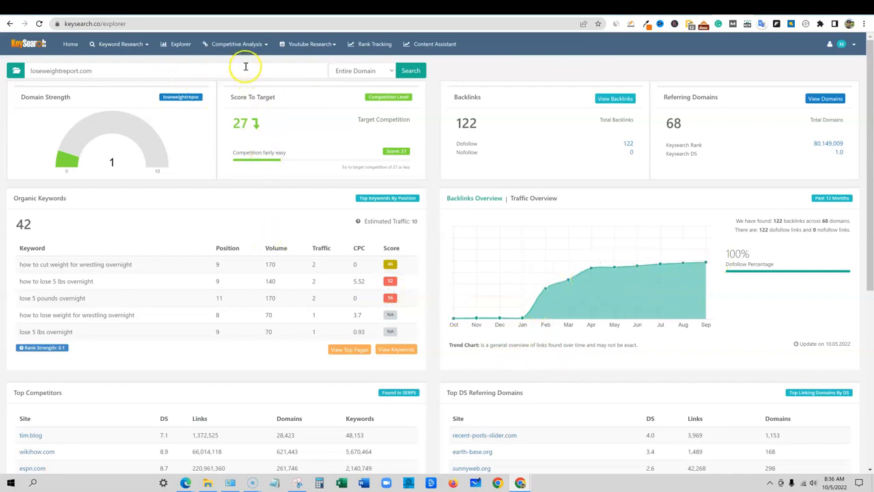
- Compare the URL metrics of loseweightreport.com and bleacherreport.com in one search
click(267, 46)
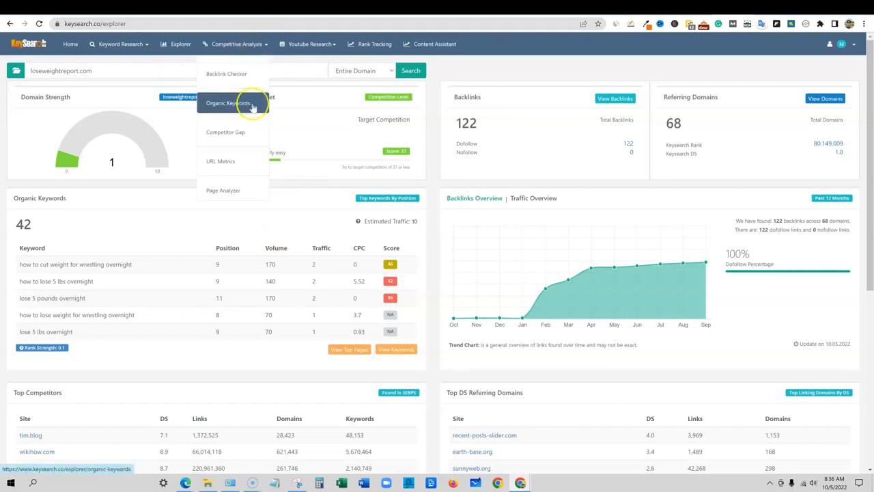
click(227, 162)
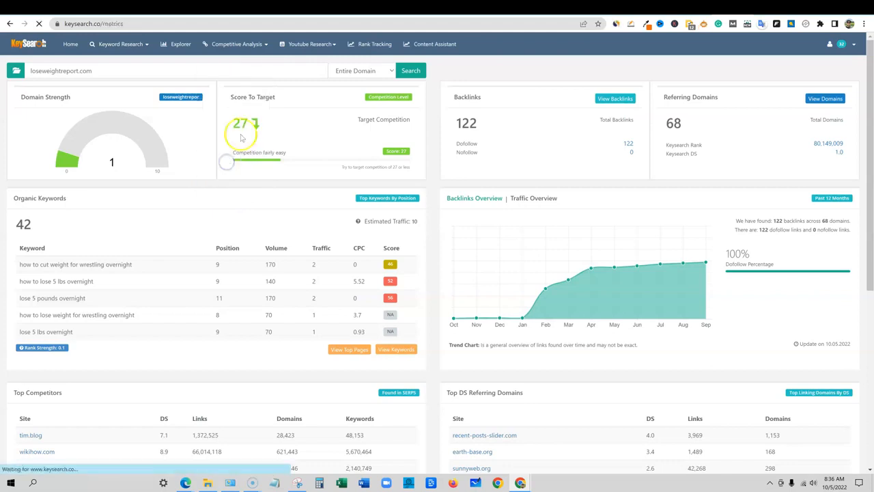
click(100, 75)
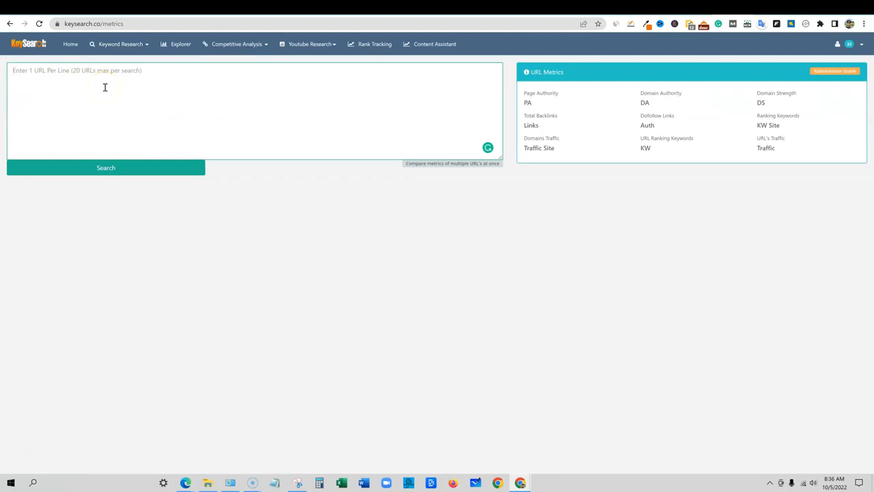
text(loseweightreport.com bleacherreport.com)
click(166, 168)
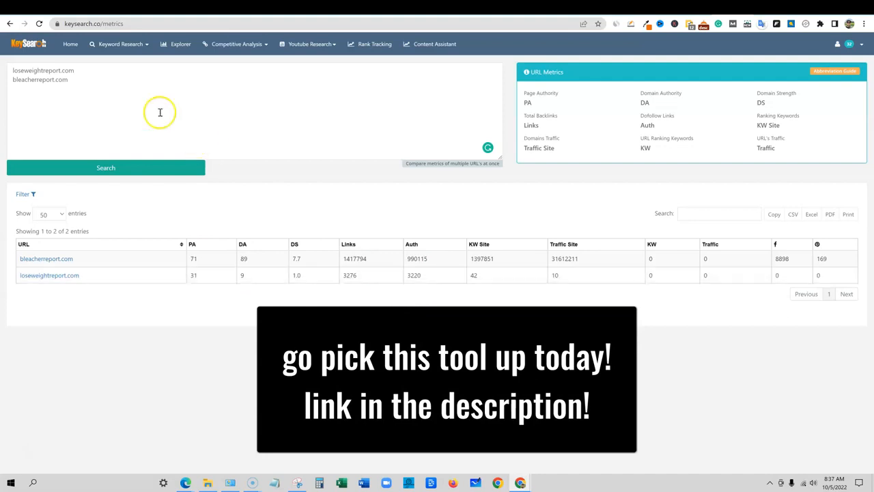
- Look up the account's remaining credits, open the loseweightreport.com result and return to URL Metrics
click(863, 45)
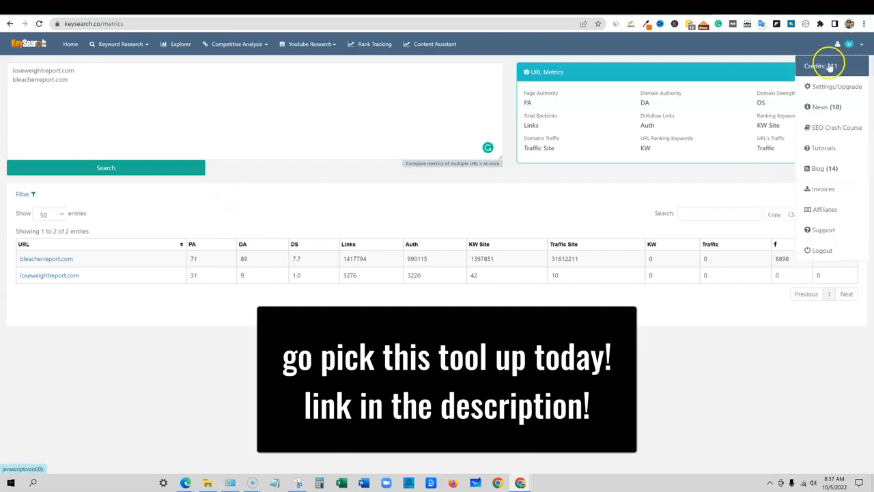
click(457, 352)
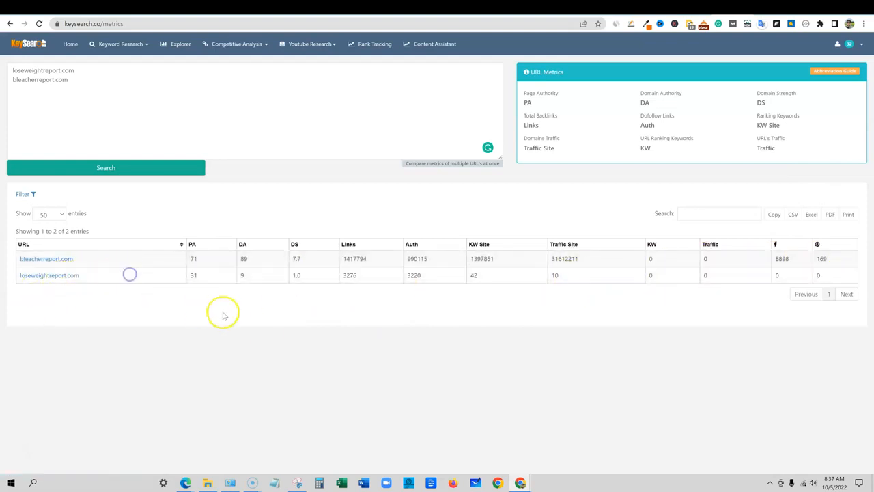
click(66, 275)
key(alt+Left)
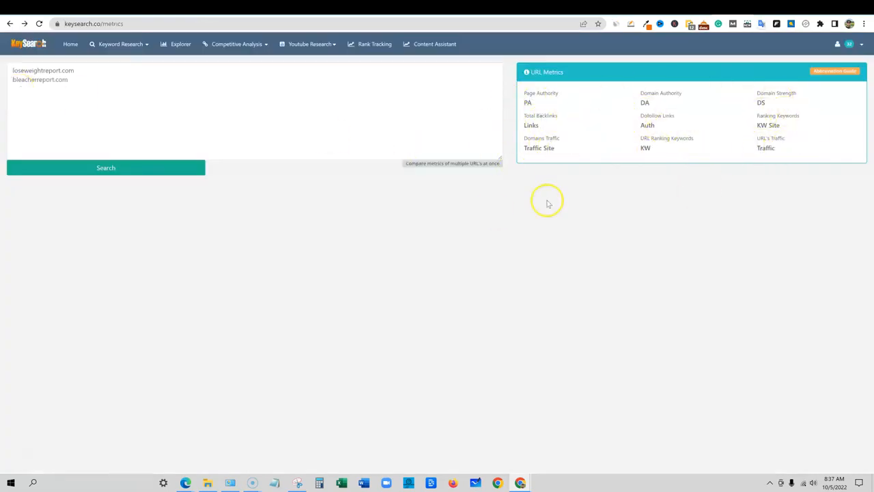
- Run a Competitor Gap search for keywords healthline.com ranks for but loseweightreport.com does not, using Entire Domain for both
click(266, 45)
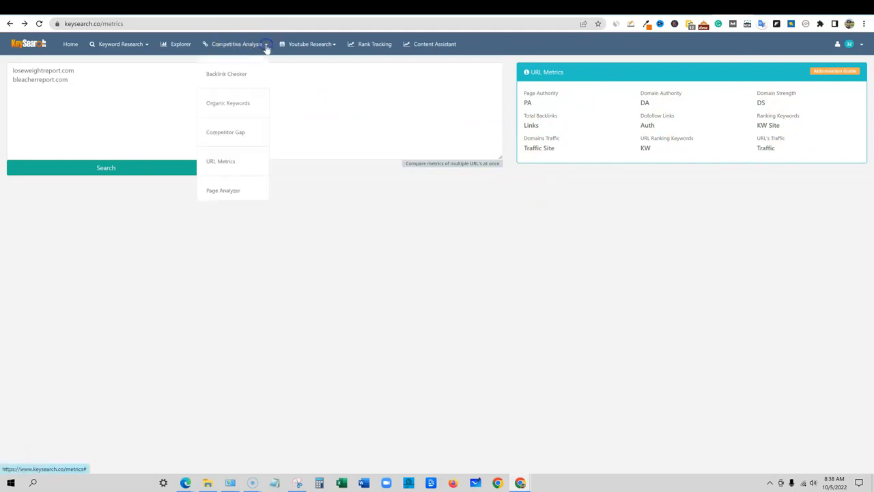
click(230, 136)
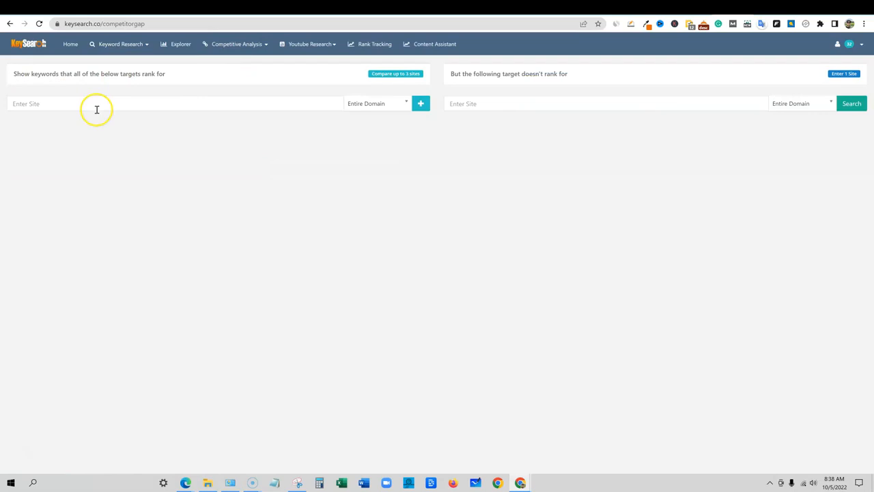
click(202, 101)
text(healthline.com)
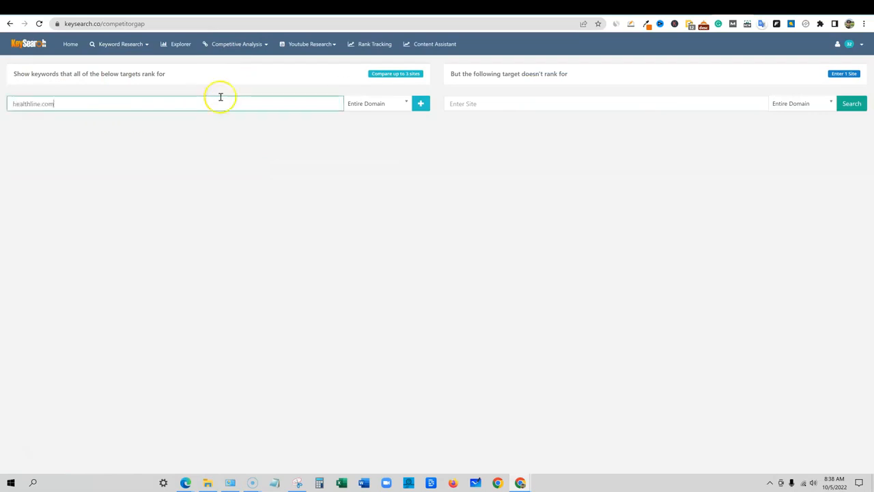
click(480, 103)
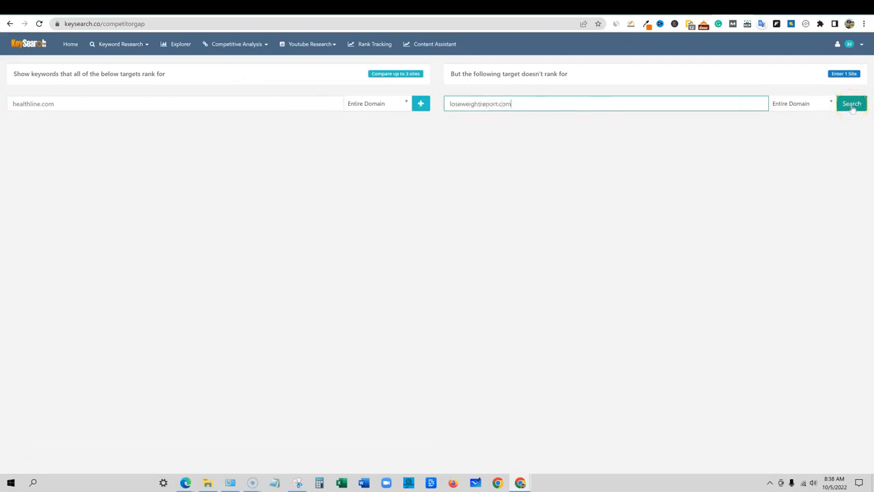
click(852, 106)
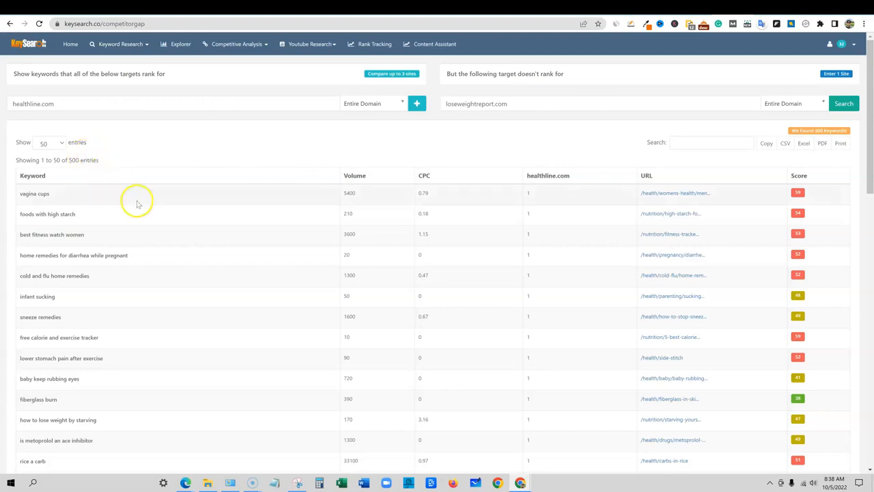
- Examine the competitor gap keyword list, its entries-per-page options, volumes, CPC and difficulty scores
triple_click(100, 162)
click(63, 144)
click(75, 146)
scroll(206, 150, down, 3)
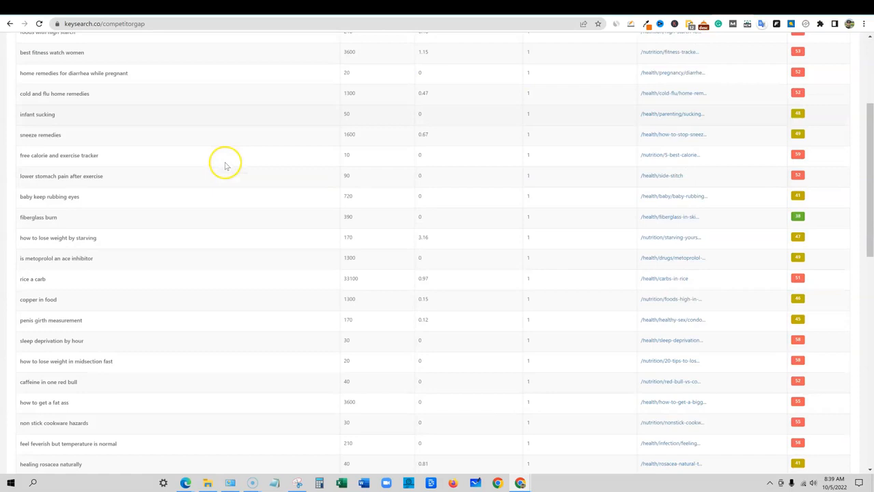
scroll(232, 174, down, 10)
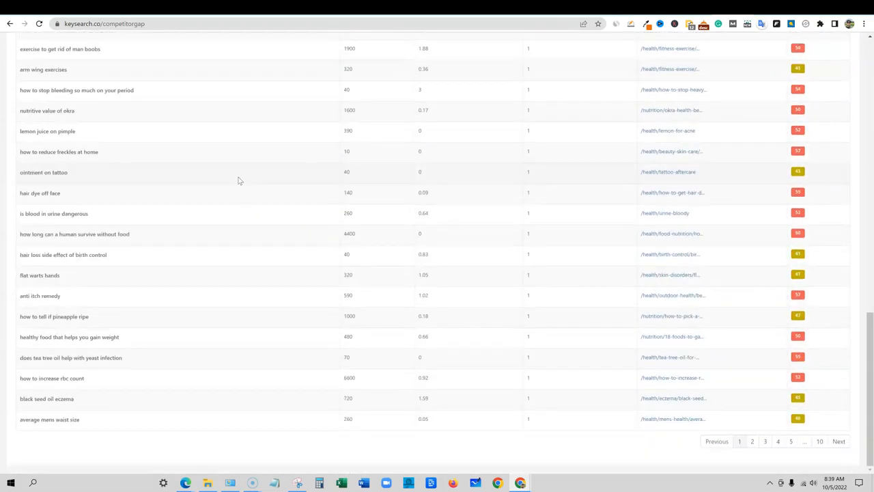
scroll(498, 272, up, 1)
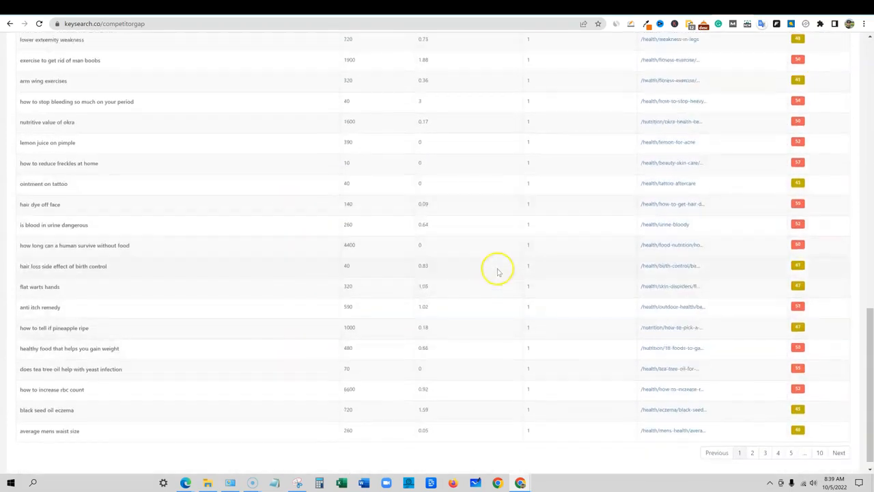
scroll(498, 270, up, 15)
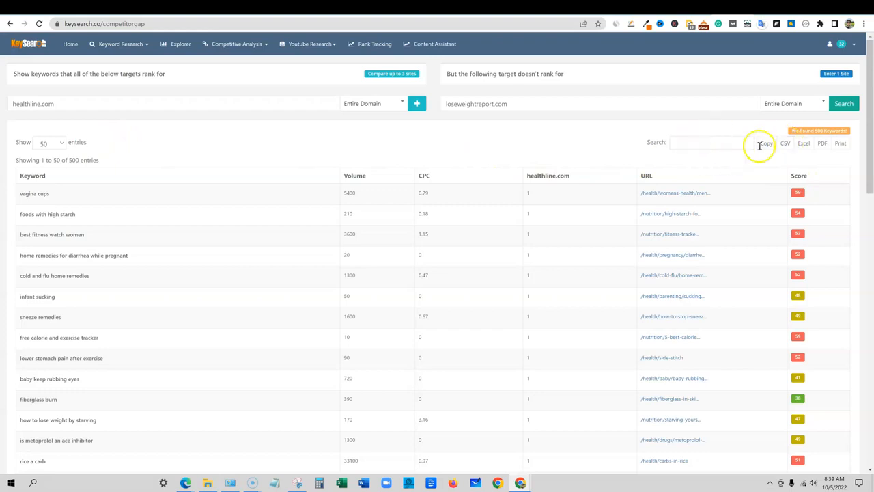
- Sort the competitor gap keywords by lowest score first and look through the easiest ones
click(798, 176)
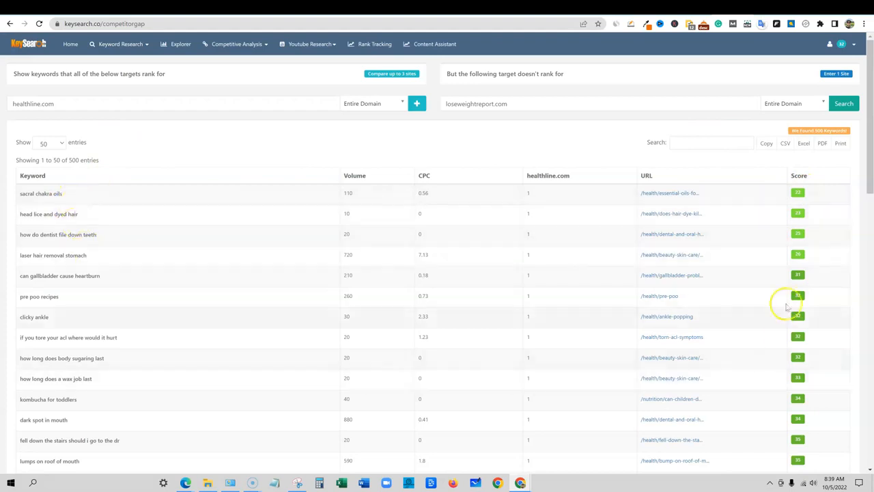
scroll(798, 463, down, 10)
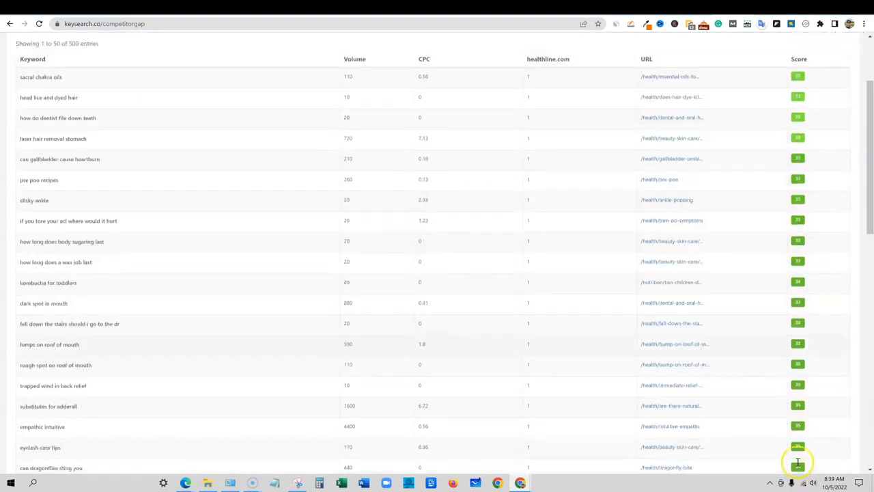
scroll(771, 437, up, 3)
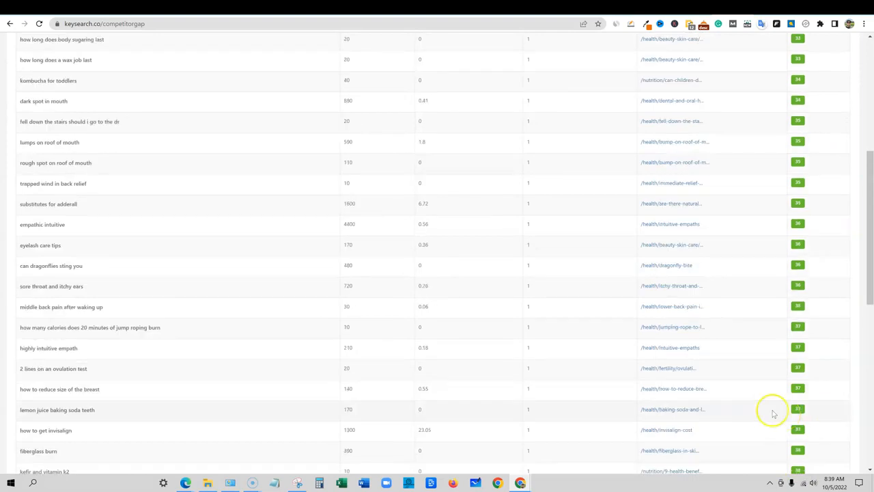
scroll(123, 117, up, 5)
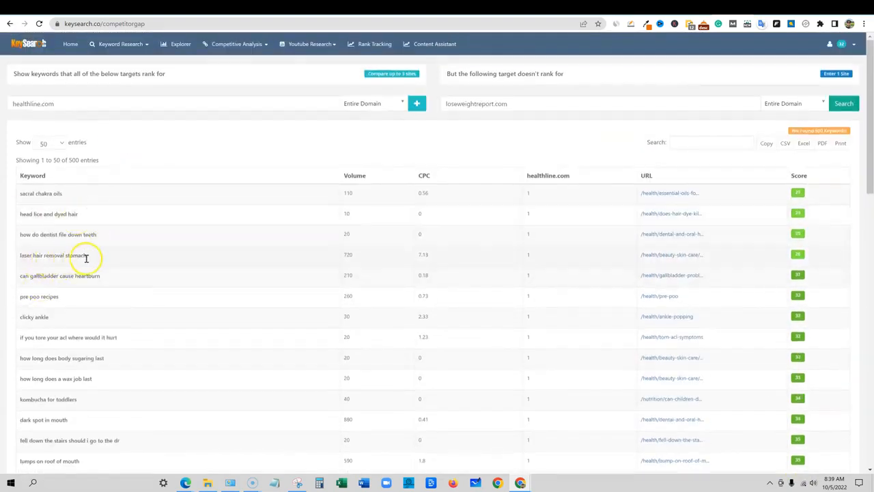
- Copy the keyword "laser hair removal stomach" from the competitor gap results
drag(67, 255, 9, 254)
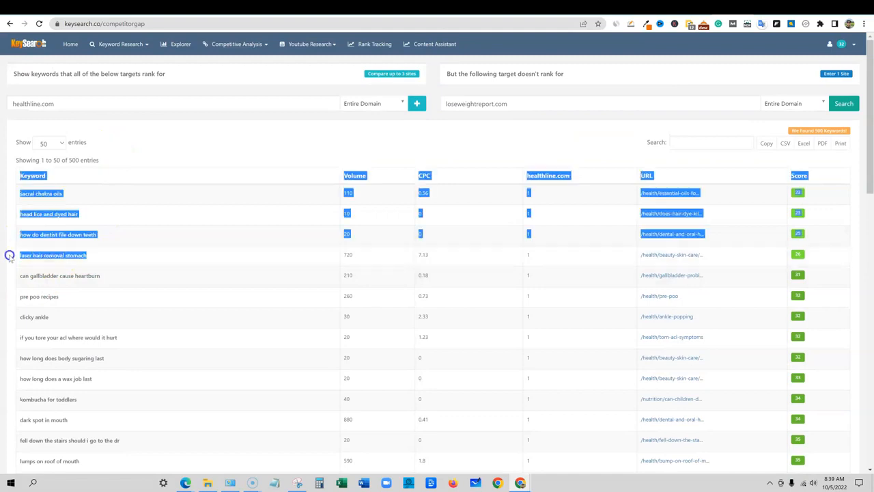
click(152, 253)
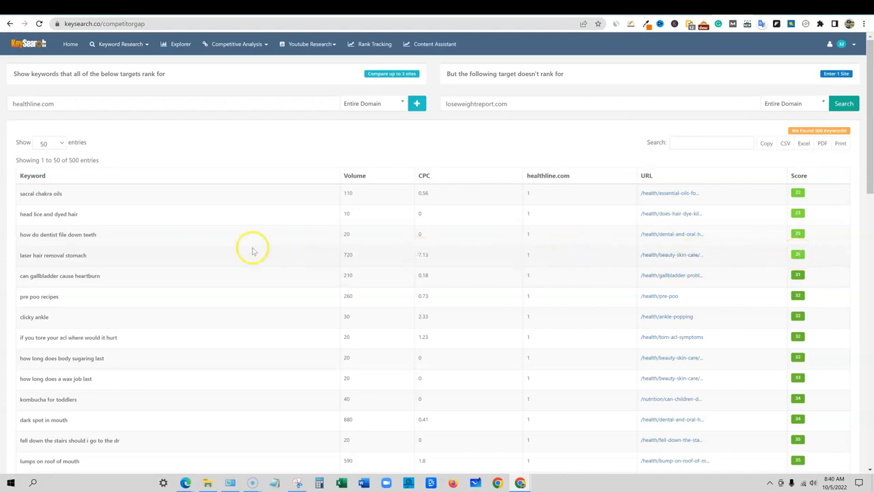
drag(86, 255, 63, 248)
drag(144, 247, 20, 256)
key(ctrl+c)
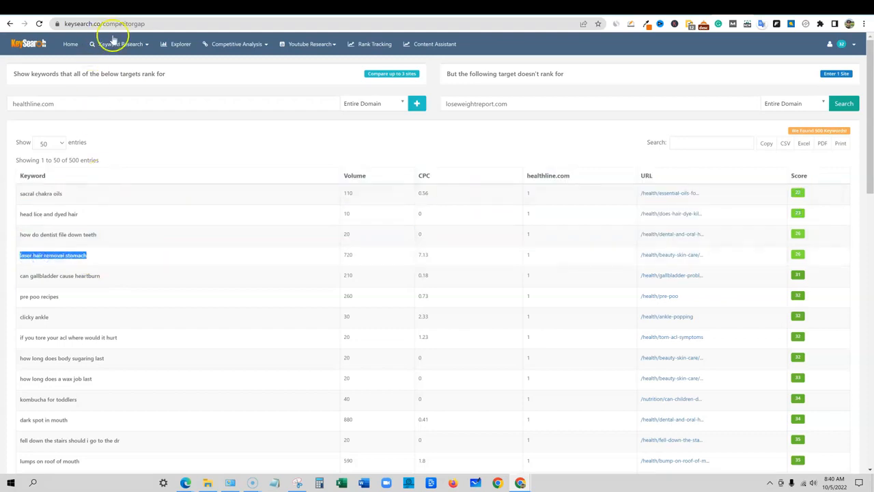
- Run a keyword difficulty search for "laser hair removal stomach" in any location and review its search trend and SERP analysis
mouse_move(146, 51)
click(119, 101)
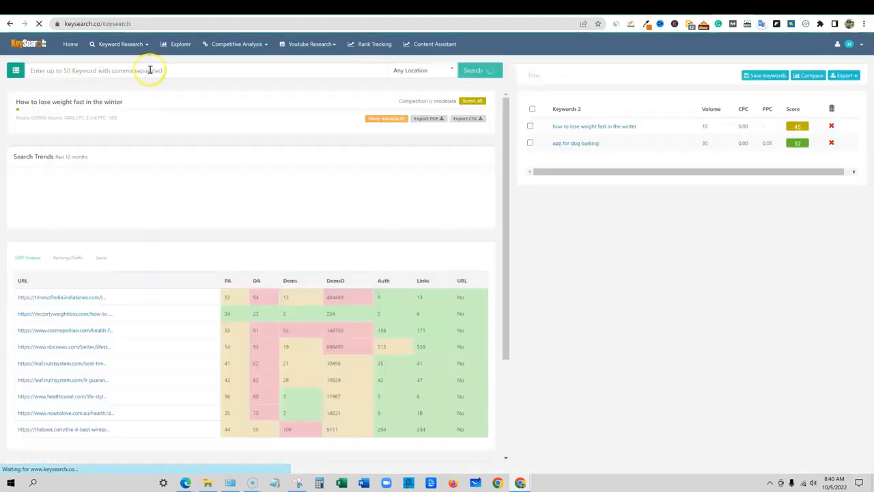
click(150, 70)
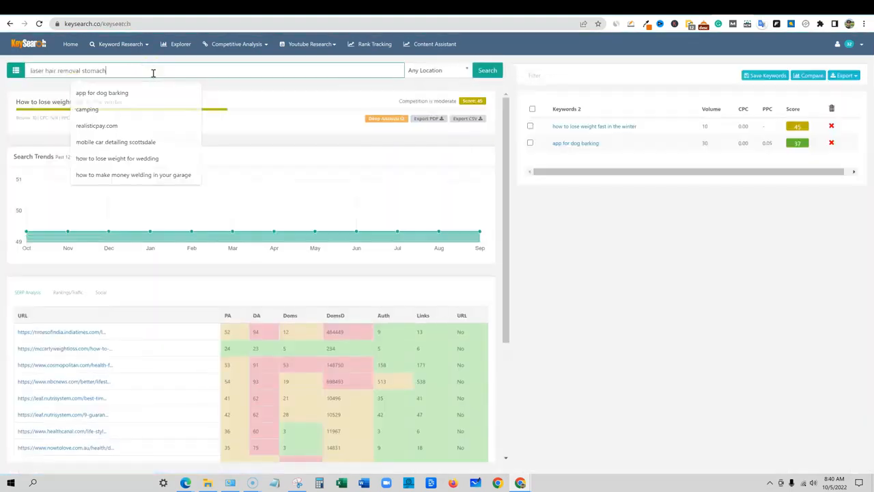
key(ctrl+v)
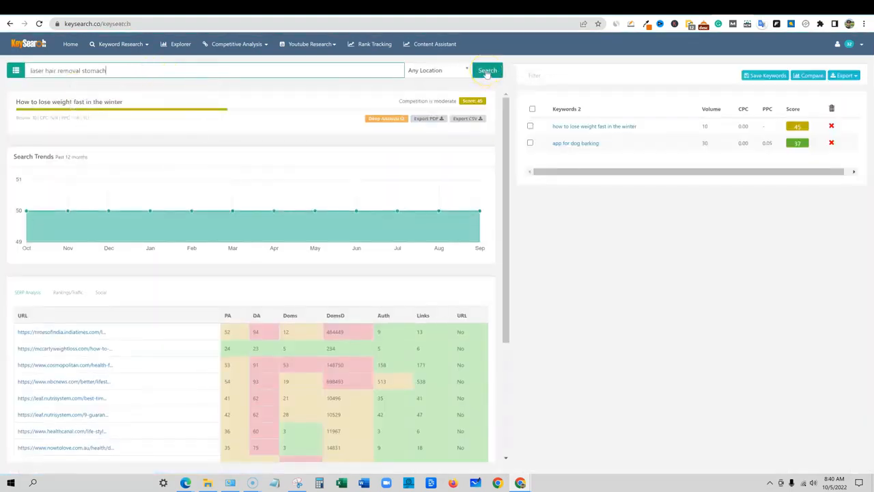
click(487, 71)
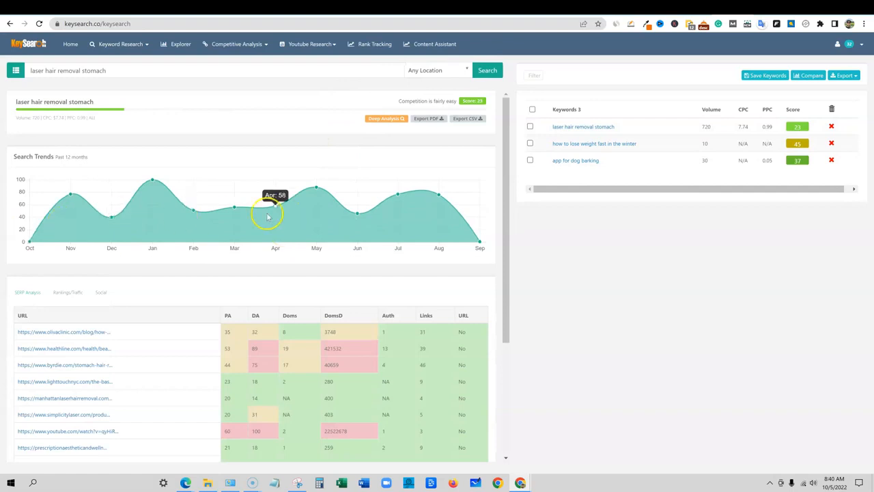
scroll(143, 316, down, 1)
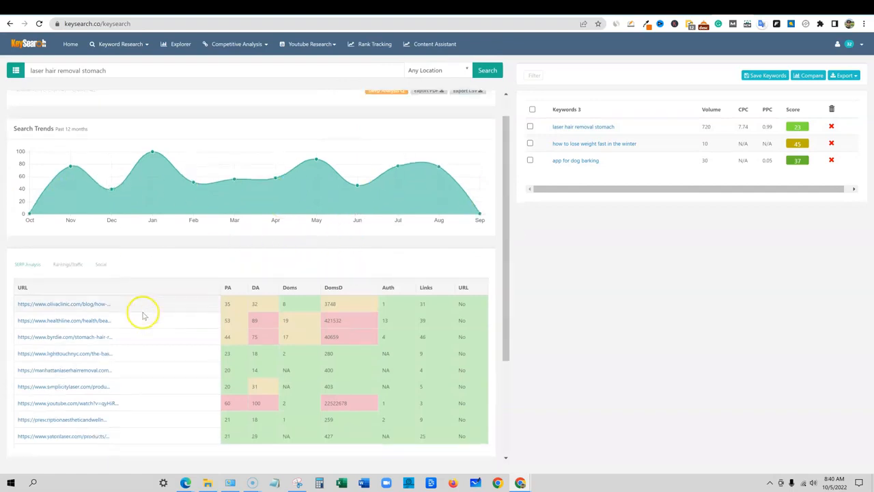
scroll(143, 315, down, 2)
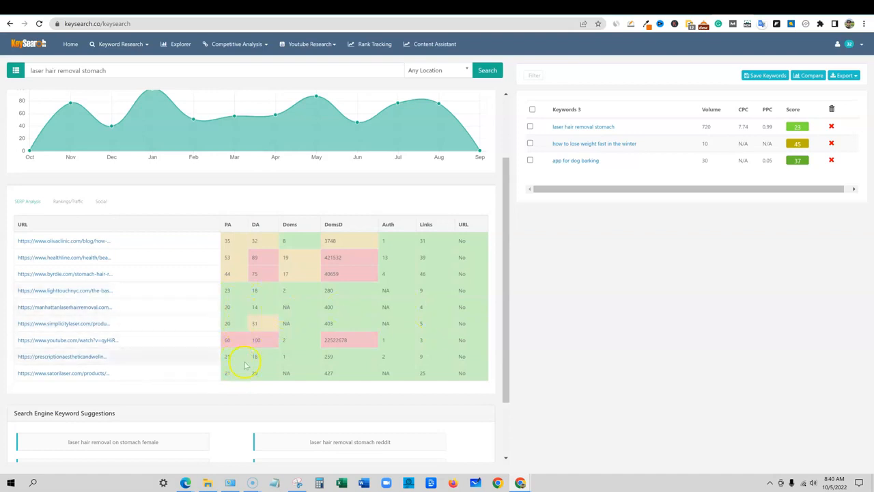
scroll(445, 326, up, 3)
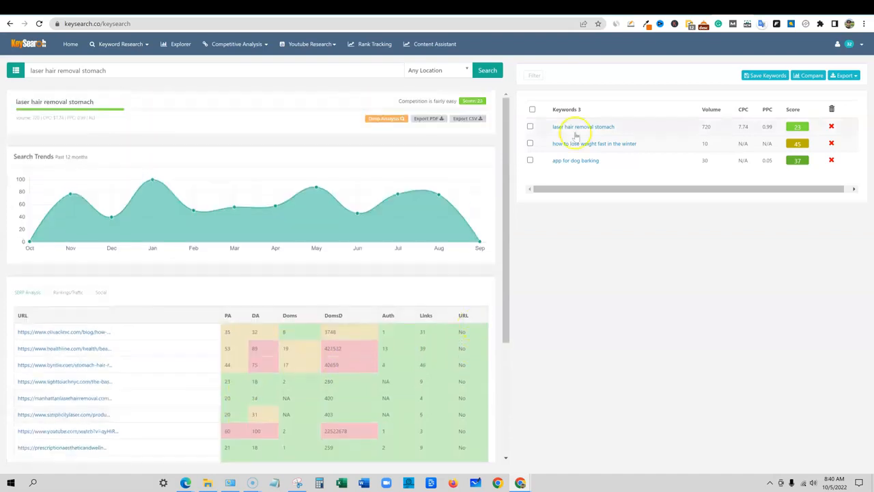
- Open the rank tracking for inspired-motivation.com, look through the tracked keywords and sort them by best rank first
click(335, 45)
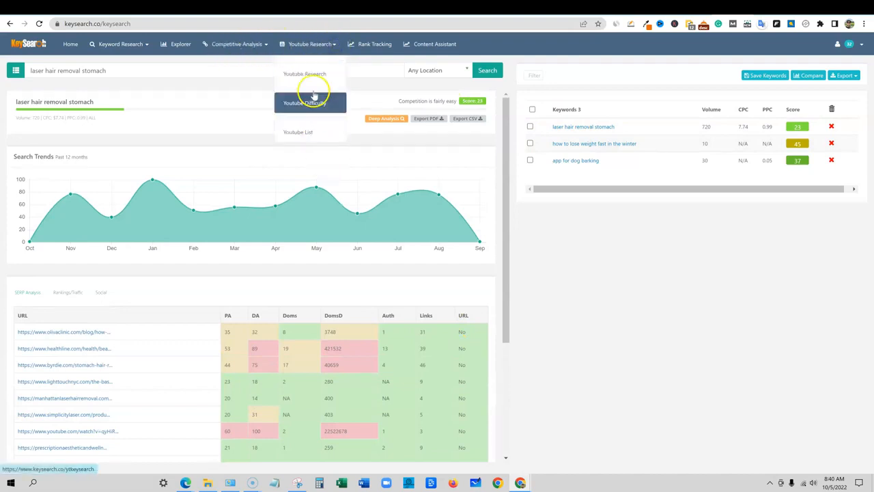
click(334, 47)
click(383, 47)
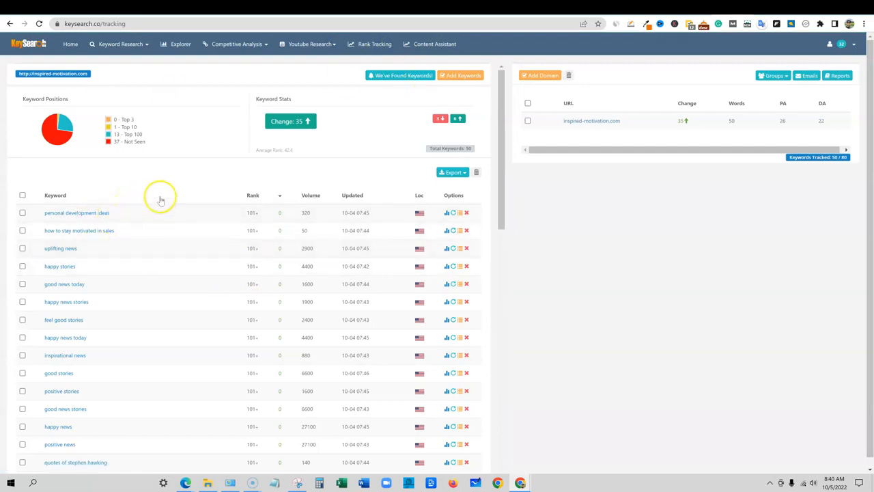
scroll(260, 212, down, 1)
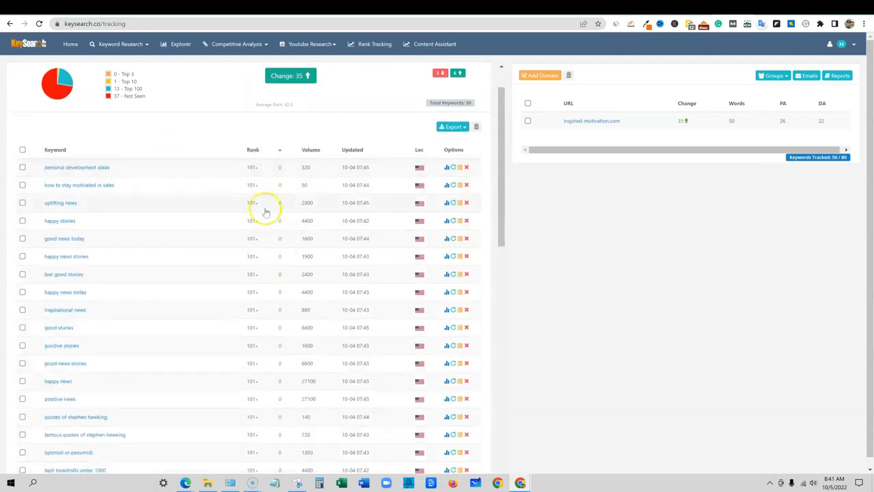
scroll(260, 205, down, 5)
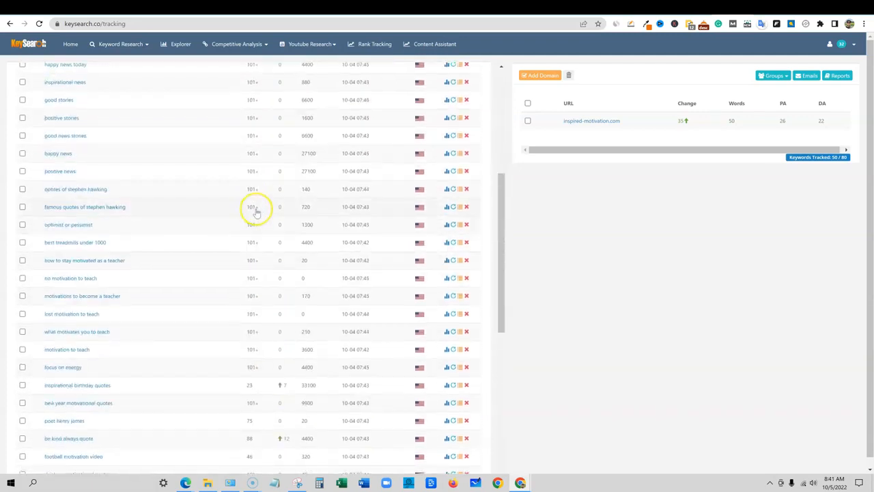
scroll(256, 214, up, 5)
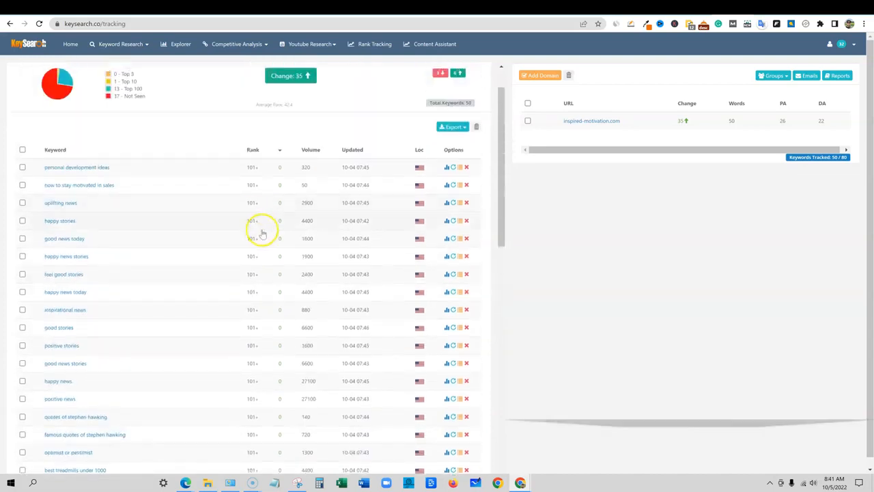
scroll(235, 338, down, 6)
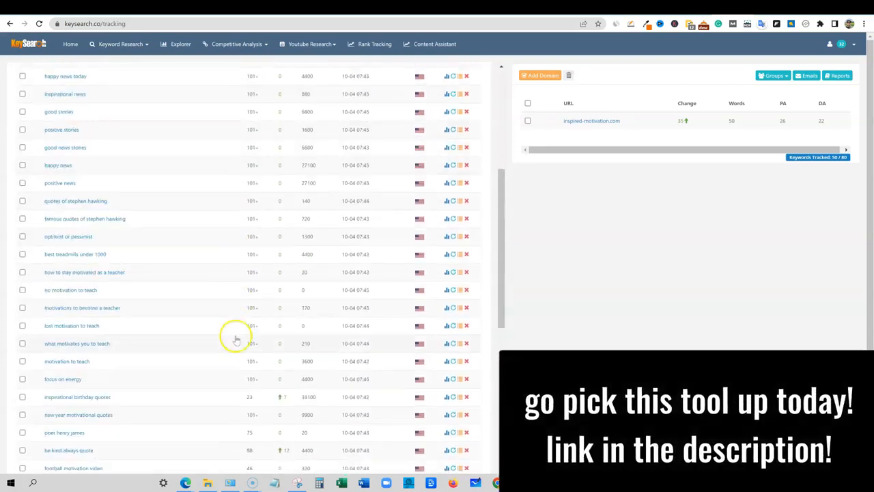
scroll(254, 273, up, 7)
click(252, 196)
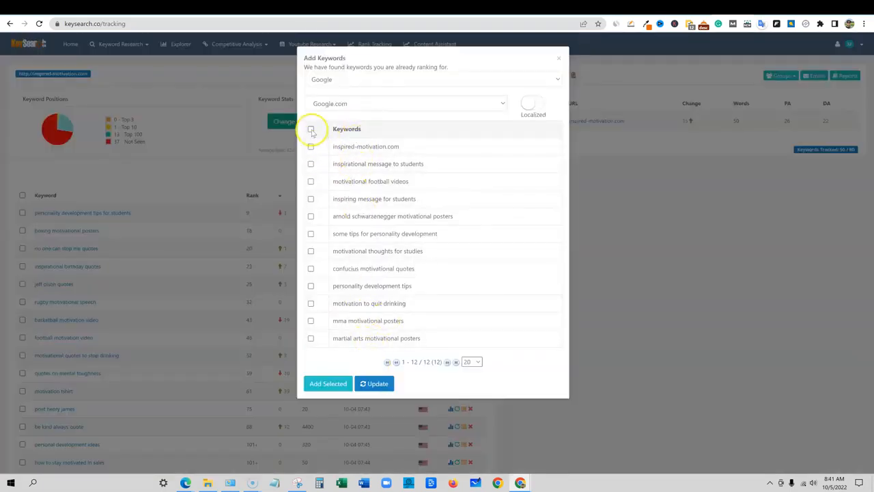
- Add all the found keywords that the domain already ranks for on Google.com to rank tracking and look through the updated list
click(311, 129)
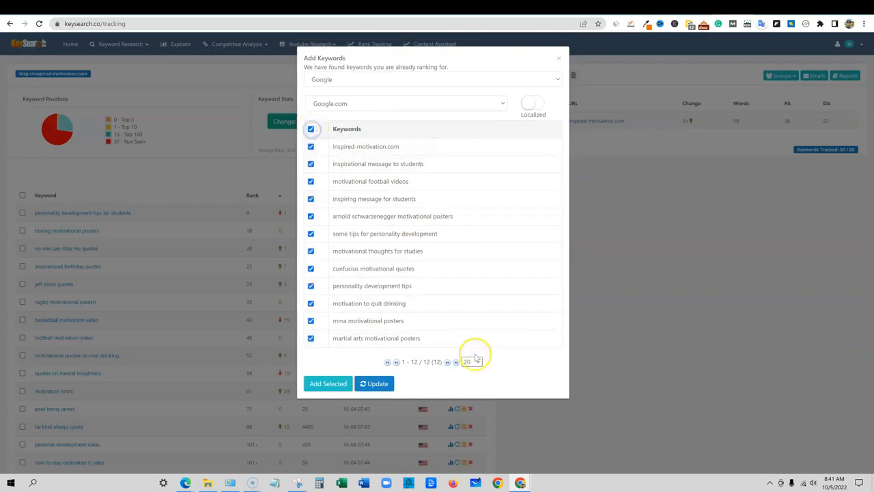
click(340, 384)
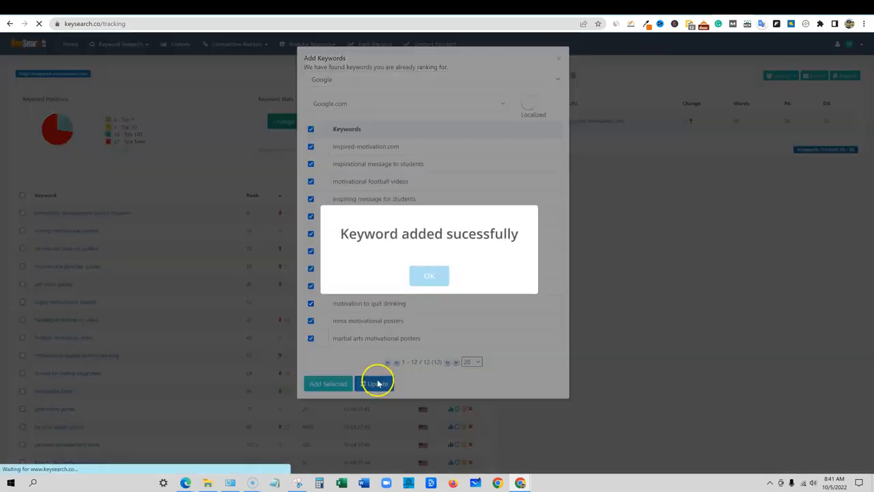
click(430, 274)
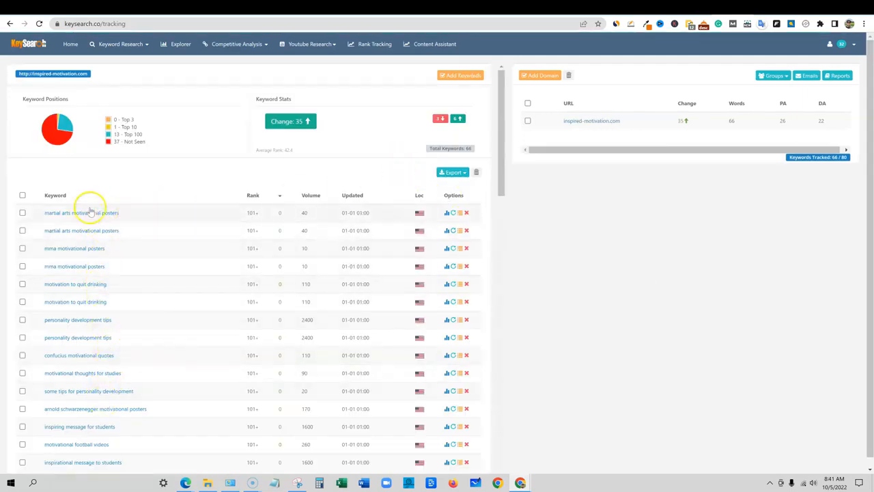
scroll(133, 279, down, 5)
scroll(143, 297, up, 5)
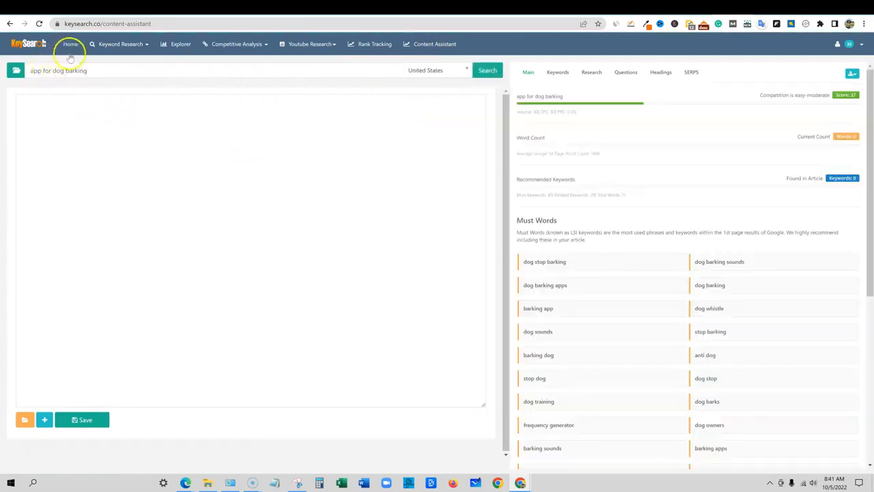
- Enter "this is where you can type your article" in the Content Assistant's article editor and shrink the editor box
click(90, 145)
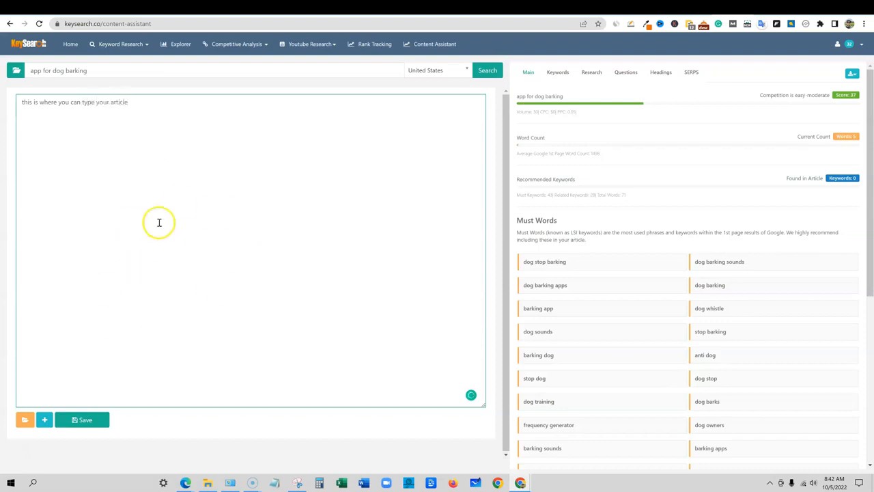
drag(482, 403, 396, 294)
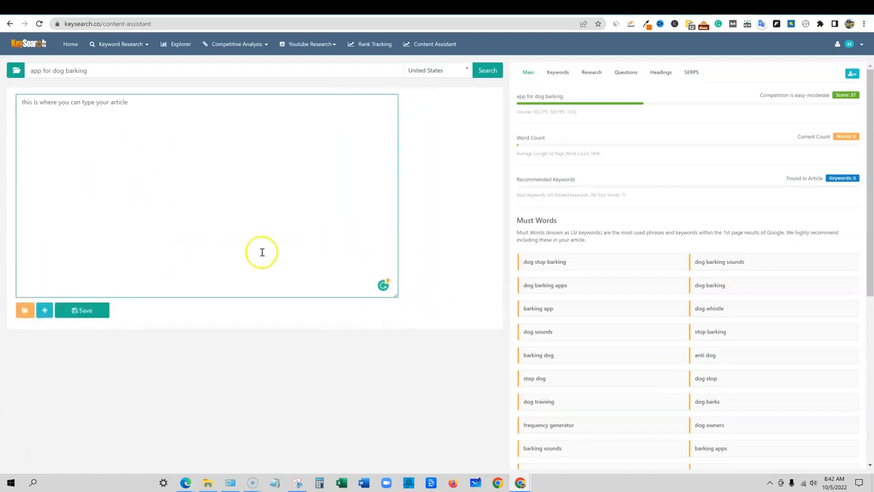
click(153, 168)
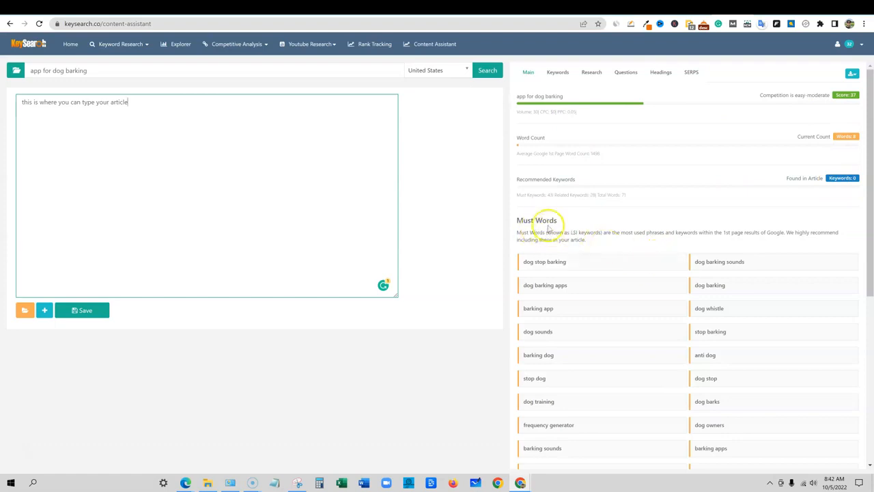
- Look up research snippets for the must words "dog stop barking" and "dog barking sounds", copying the "7 Best Apps to Make Dog Stop Barking" snippet
scroll(730, 290, down, 4)
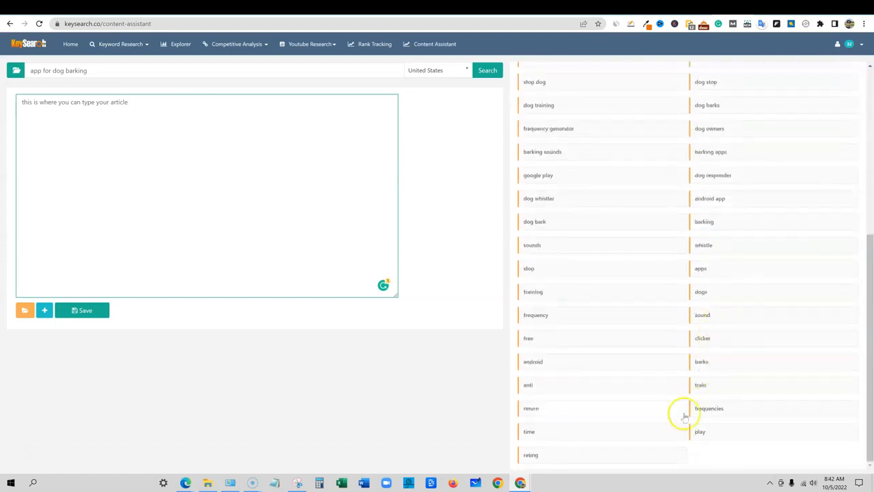
scroll(558, 130, up, 4)
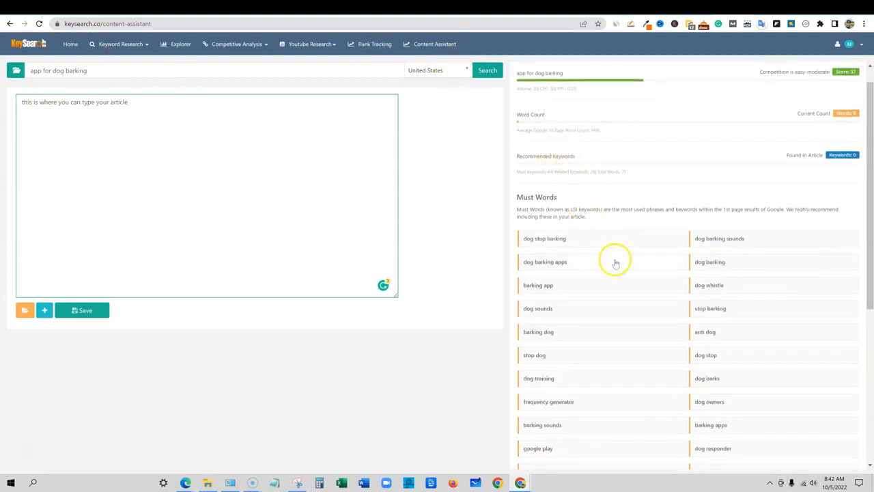
click(530, 239)
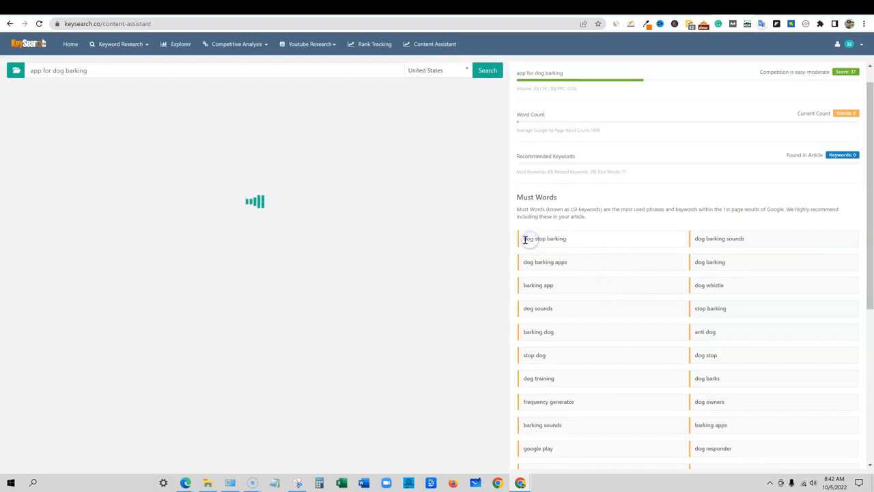
click(732, 241)
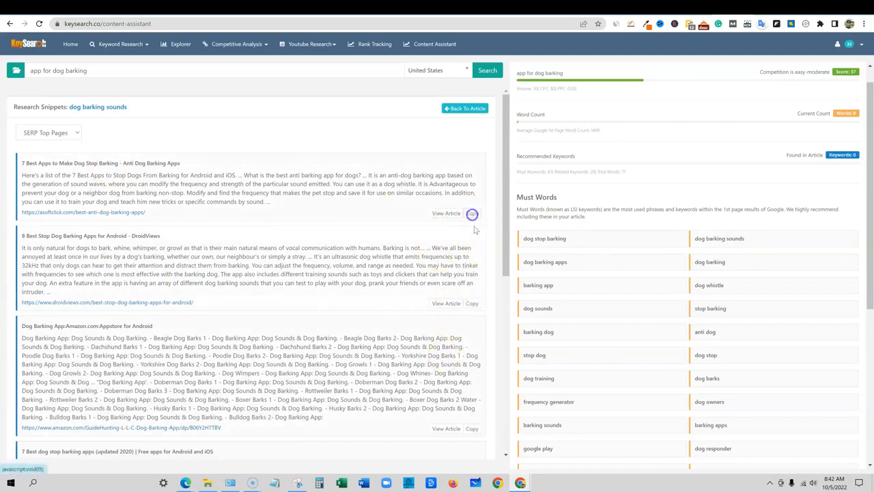
click(470, 109)
- Paste the copied snippet below the article's first line and check the must words against the text
click(154, 105)
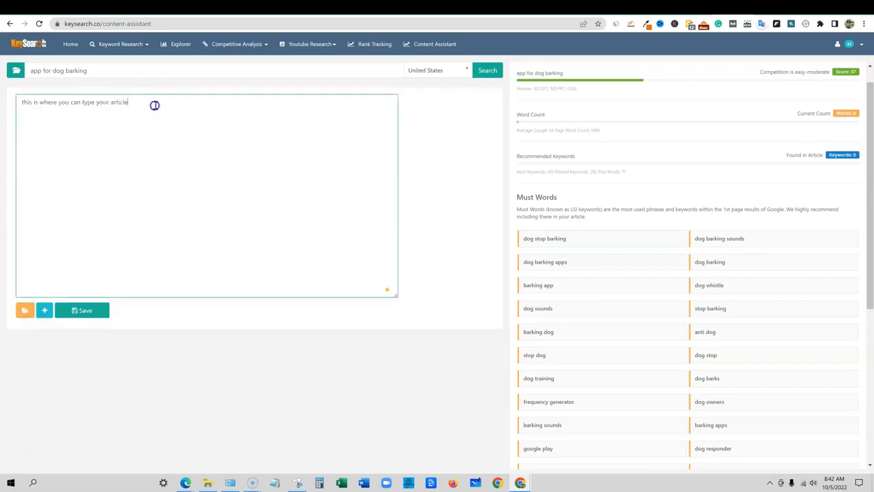
text(Here's a list of the 7 Best Apps to Stop Dogs From Barking for Android and iOS. ... What is the best anti barking app for dogs? ... It is an anti-dog barking app based on the generation of sound waves, where you can modify the frequency and strength of the particular sound emitted. You can use it as a dog whistle. It is Advantageous to prevent your dog or a neighbor dog from barking non-stop. Modify and find the frequency that makes the pet stop and save it for use on similar occasions. In addition, you can use it to train your dog and teach him new tricks or specific commands by sound. ...)
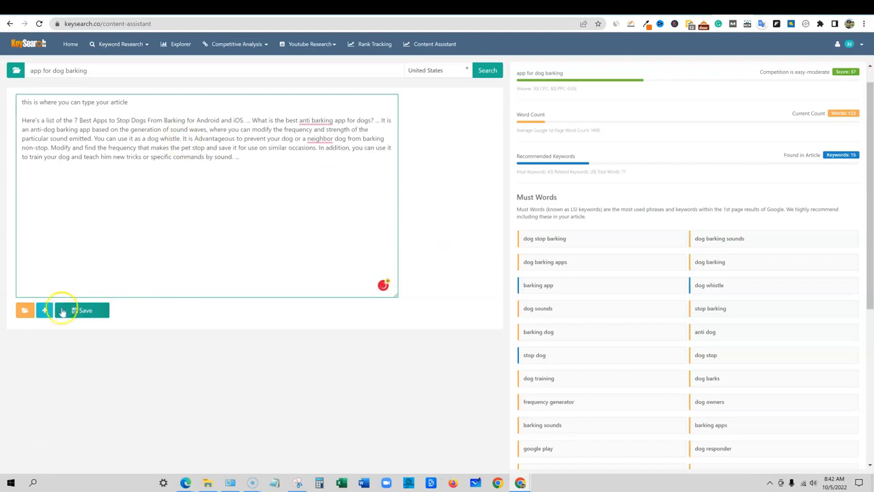
scroll(652, 384, down, 5)
scroll(636, 410, up, 6)
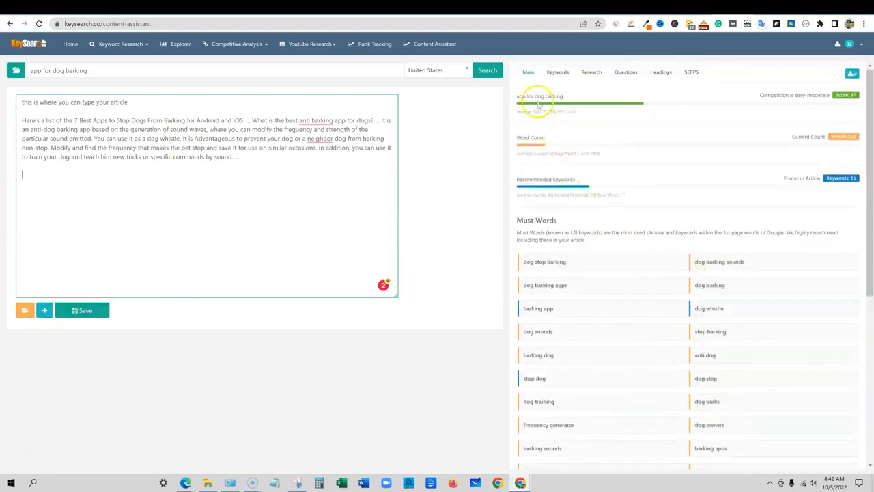
- Review the related keywords and the top URL keywords suggested for "app for dog barking"
click(558, 74)
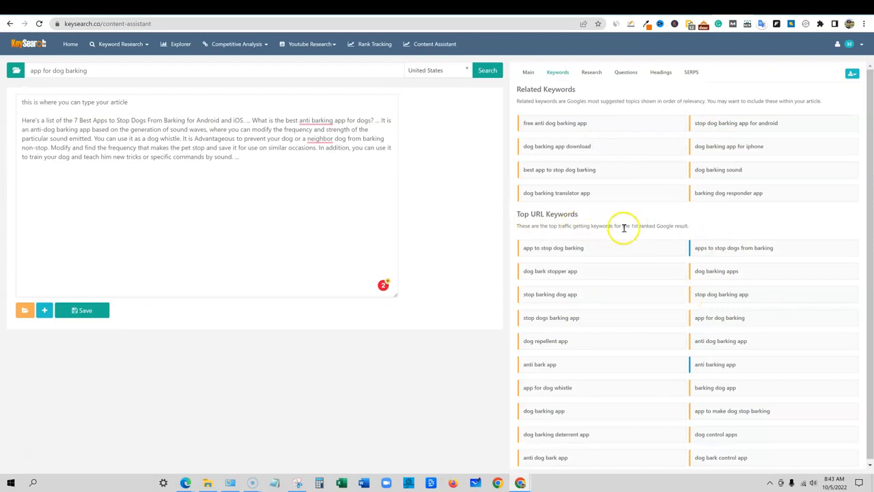
scroll(601, 342, down, 1)
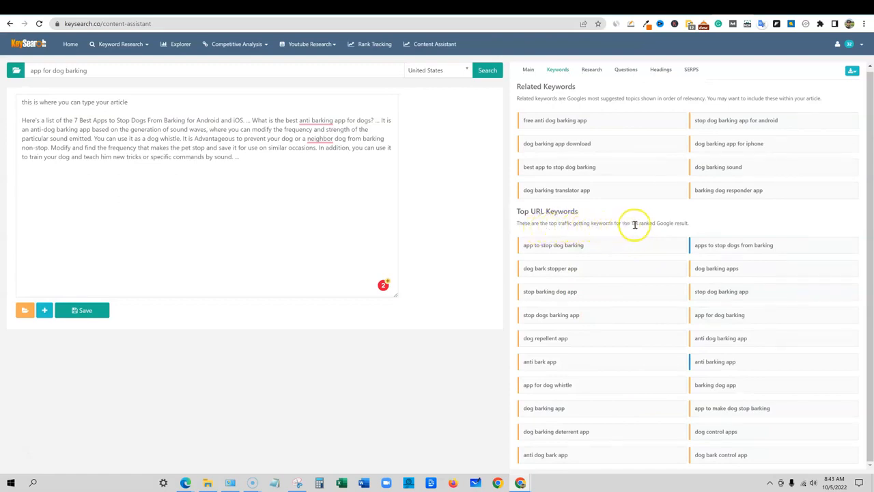
drag(693, 225, 528, 223)
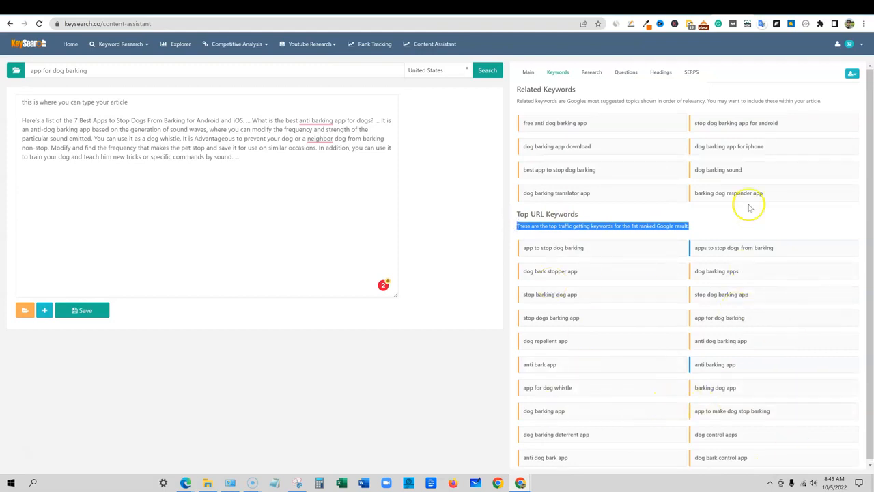
- Review the research content snippets from the top SERP pages and open the popular questions on the topic
click(592, 72)
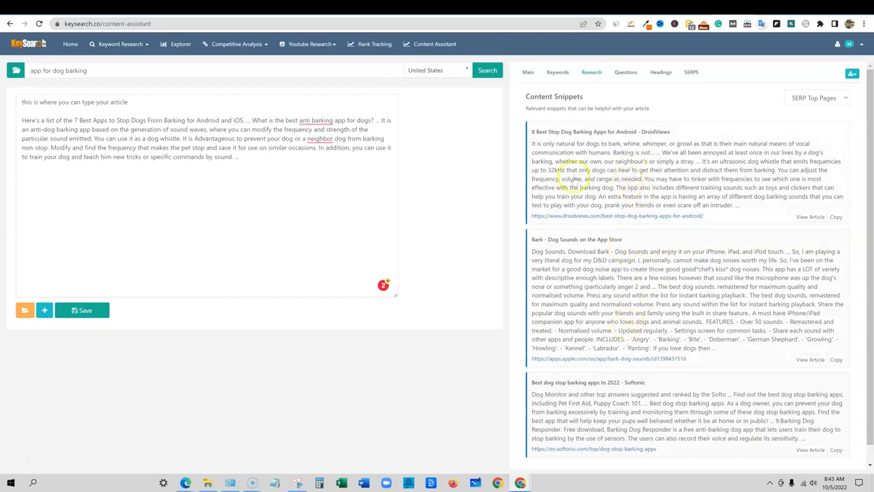
scroll(731, 179, down, 1)
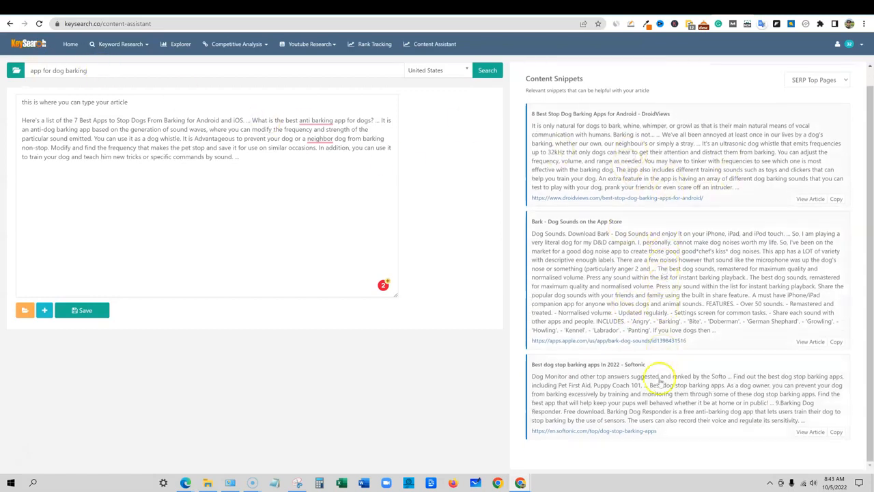
scroll(676, 362, up, 1)
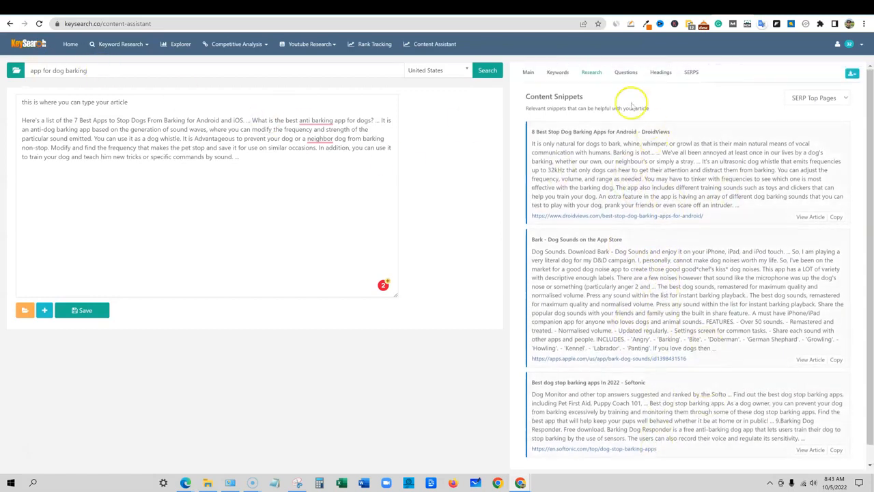
click(630, 73)
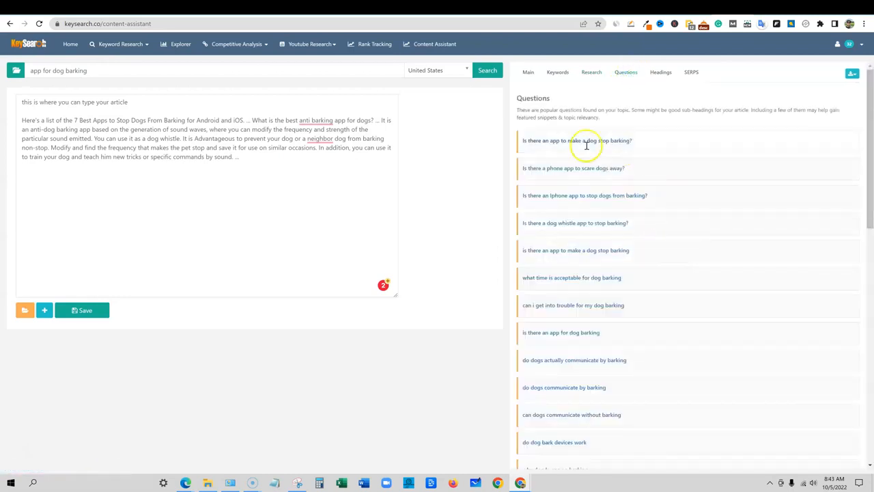
- Open the suggested questions about an iPhone app to stop barking and getting into trouble for a barking dog
click(570, 195)
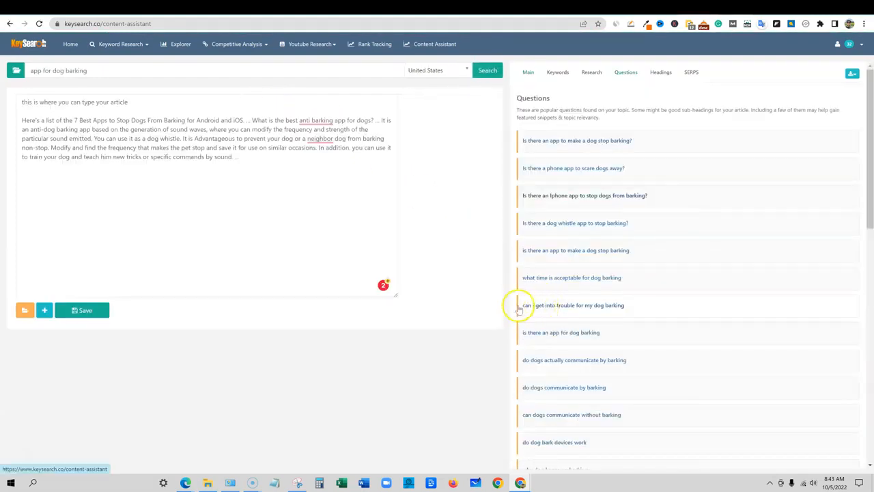
click(519, 306)
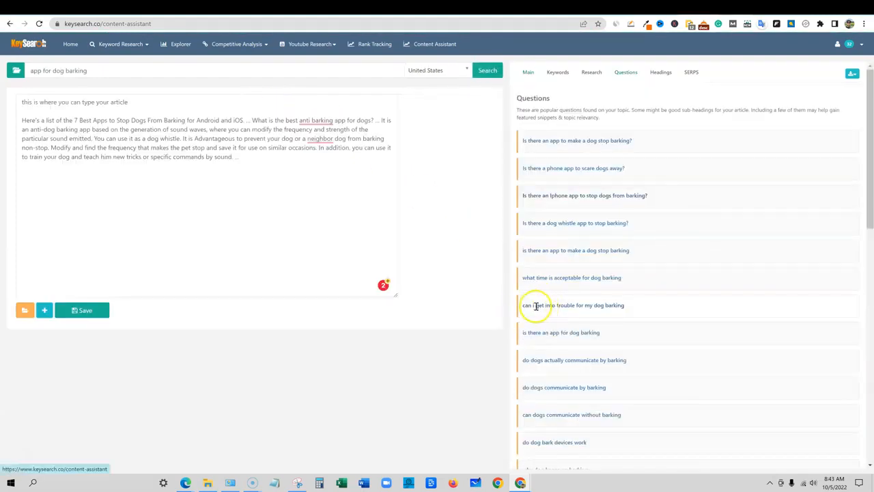
click(536, 307)
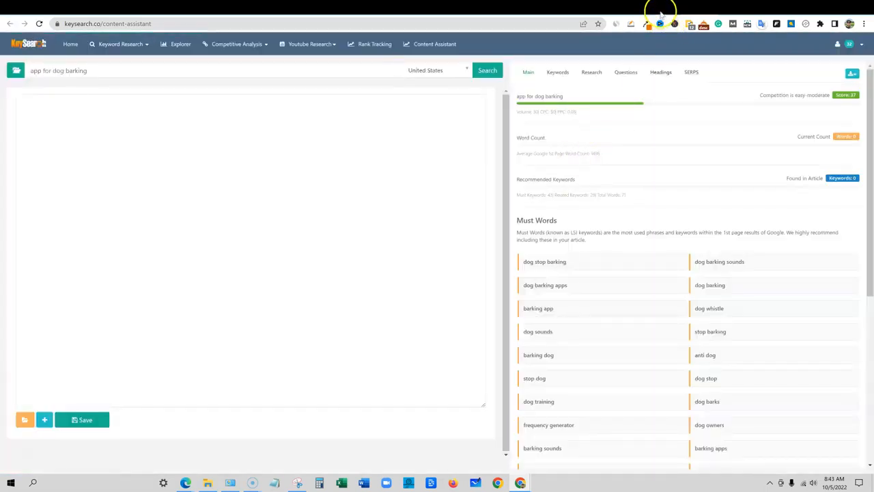
- Copy the question "Is there a dog whistle app to stop barking?" and paste it into the article below the snippet paragraph
drag(630, 225, 519, 224)
key(ctrl+c)
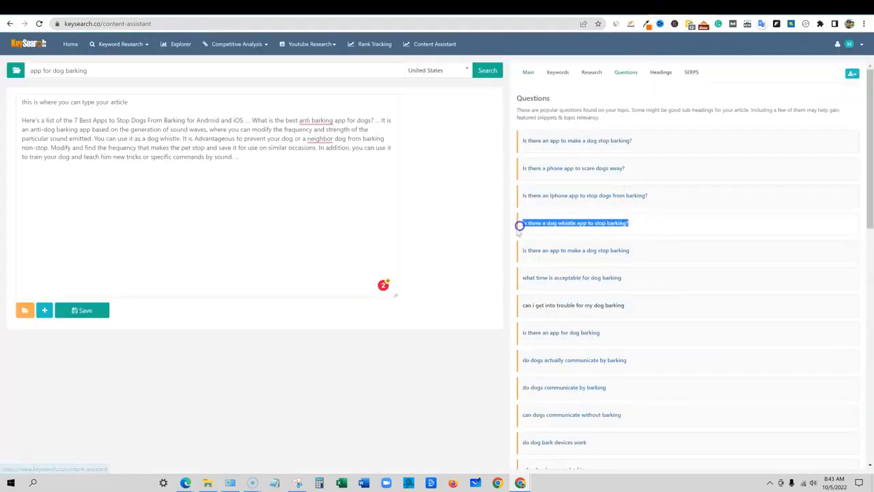
click(189, 190)
key(ctrl+v)
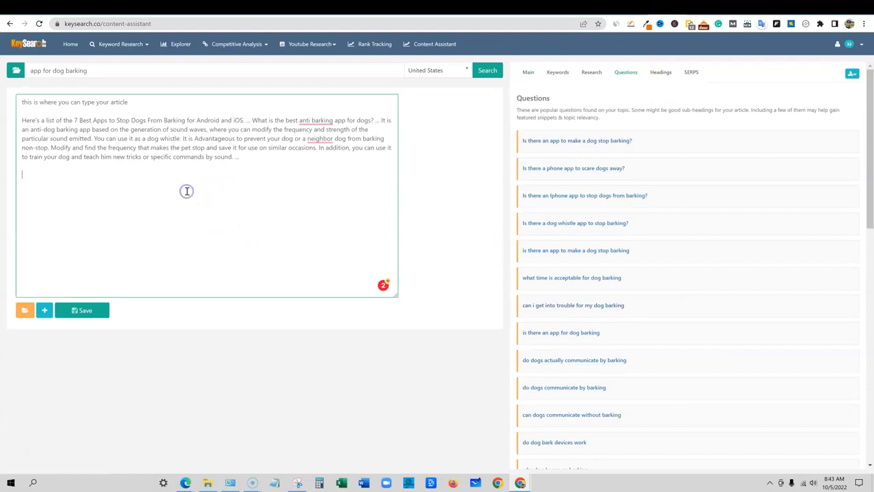
drag(144, 177, 13, 176)
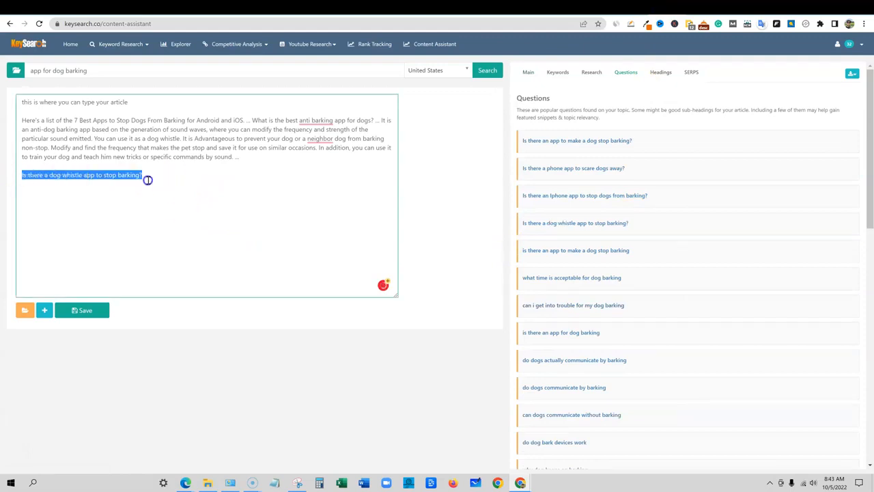
- Look through the rest of the popular questions and open "Is there an app to make a dog stop barking?", returning to the article
scroll(587, 383, down, 5)
scroll(588, 389, up, 3)
scroll(589, 389, up, 3)
click(43, 196)
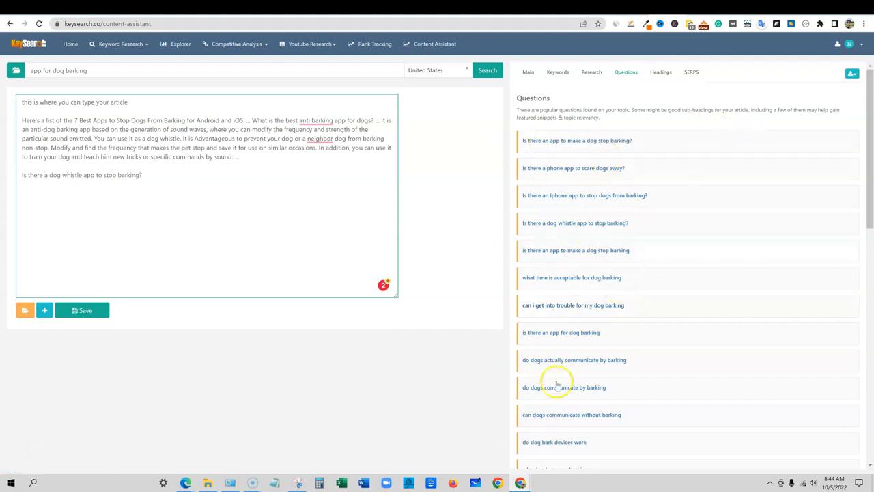
click(653, 141)
click(698, 9)
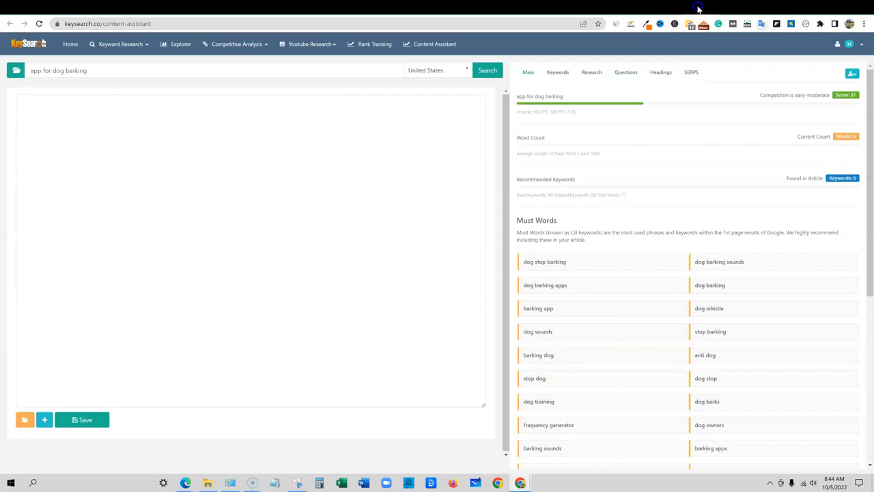
click(661, 7)
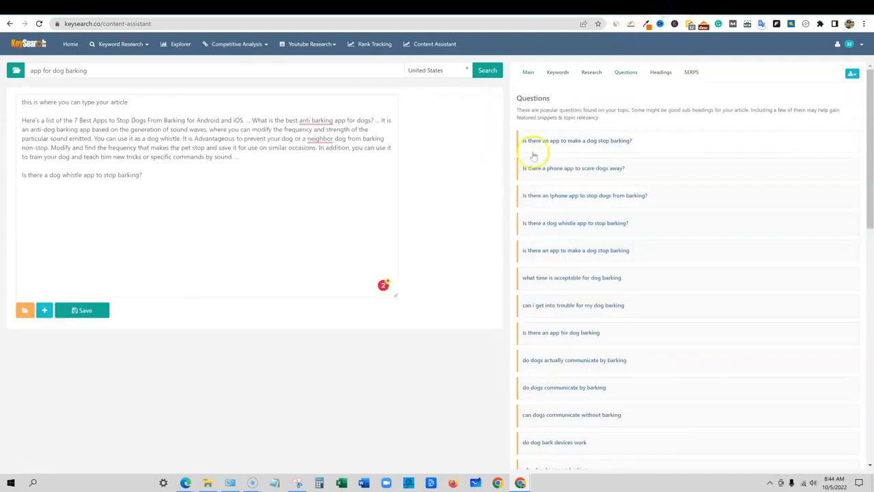
- Review the headings found on the first-page results, including the H1 heading "Best dog stop barking apps"
click(660, 72)
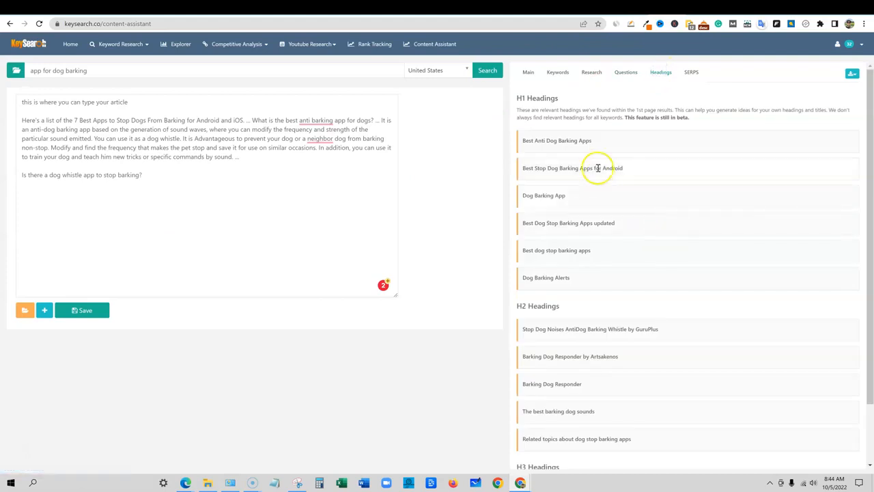
drag(580, 250, 522, 250)
click(40, 210)
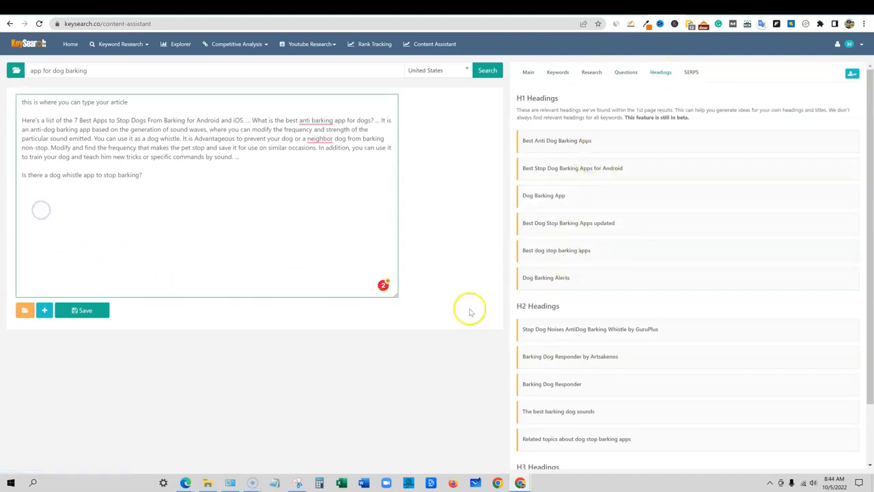
- Examine the top SERP pages for the keyword and the available export options for the research data
click(692, 71)
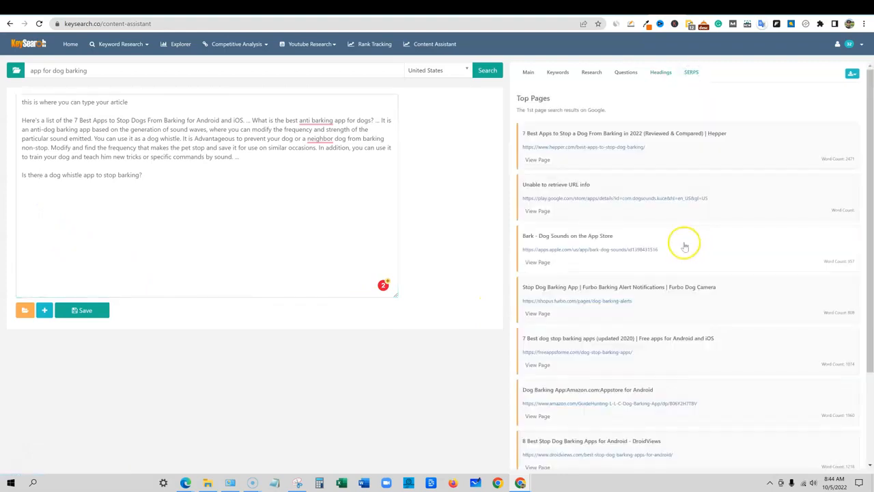
scroll(589, 387, down, 1)
scroll(604, 394, up, 1)
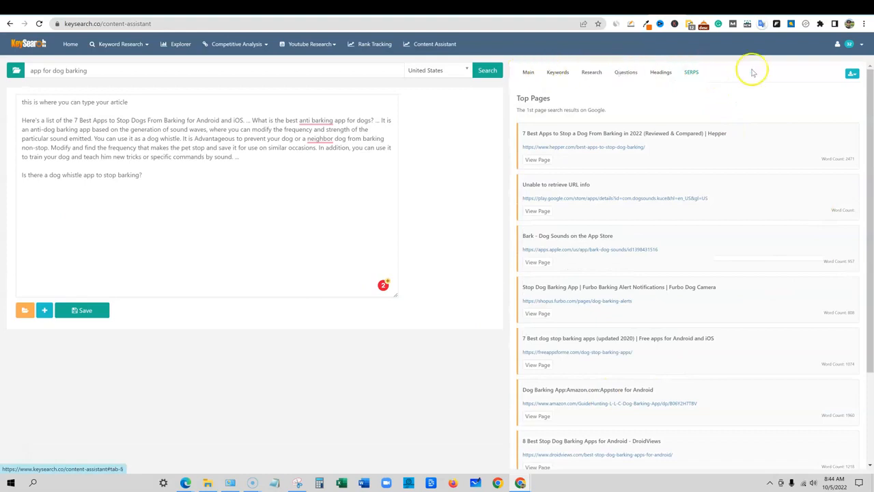
click(852, 73)
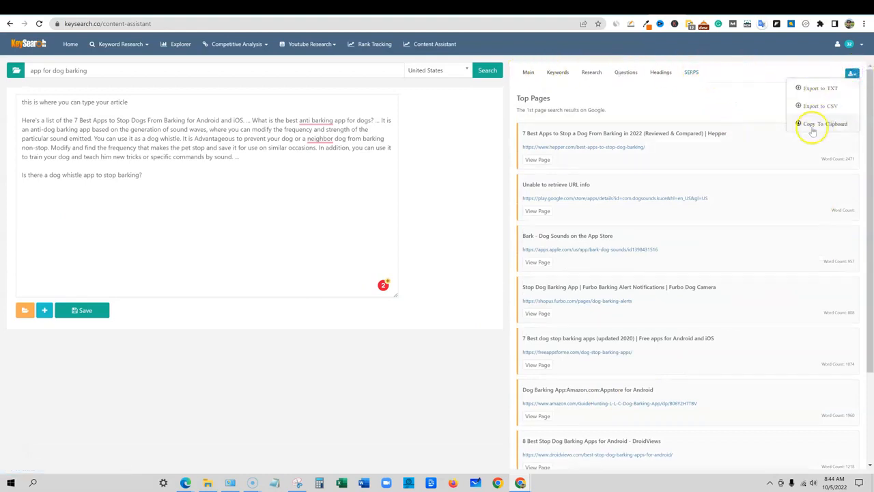
click(742, 68)
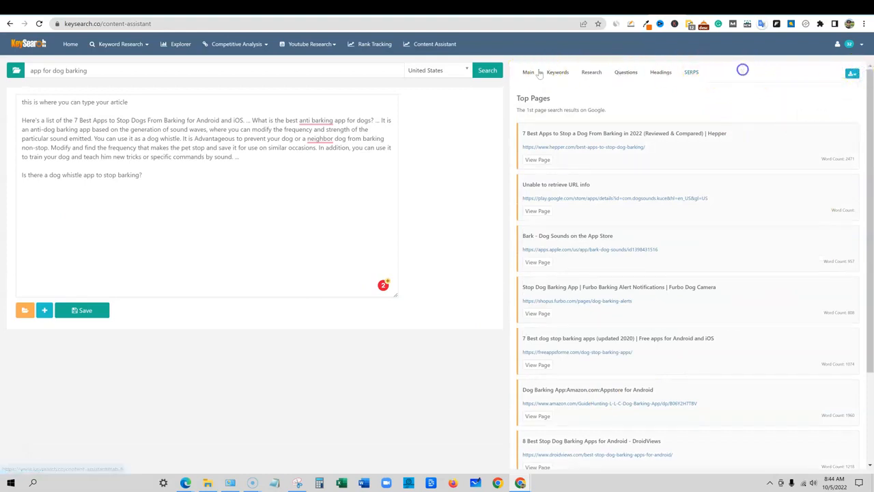
click(146, 213)
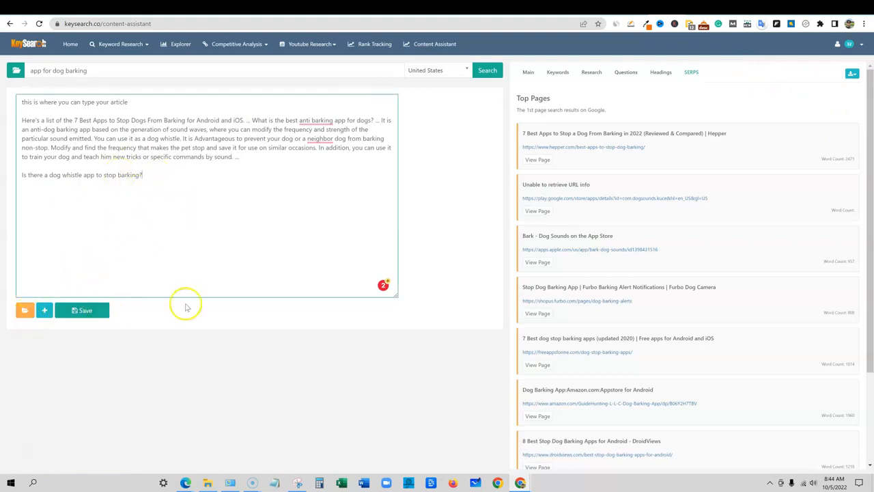
key(ctrl+a)
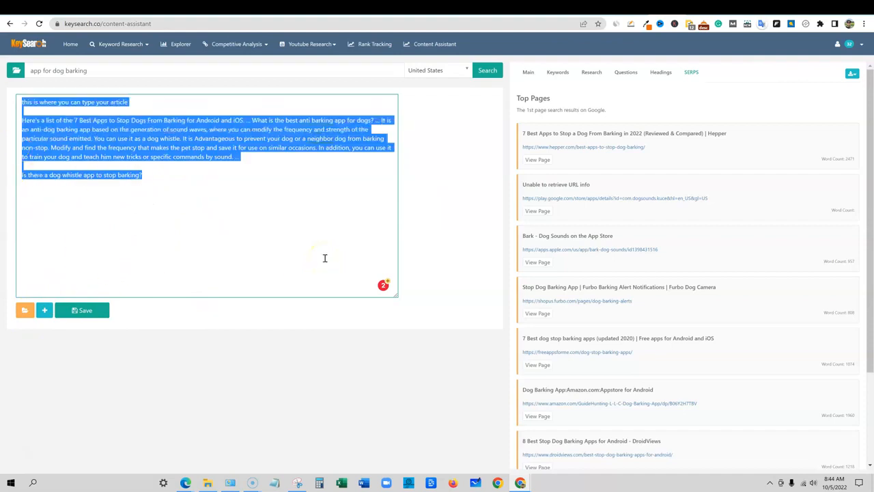
click(172, 181)
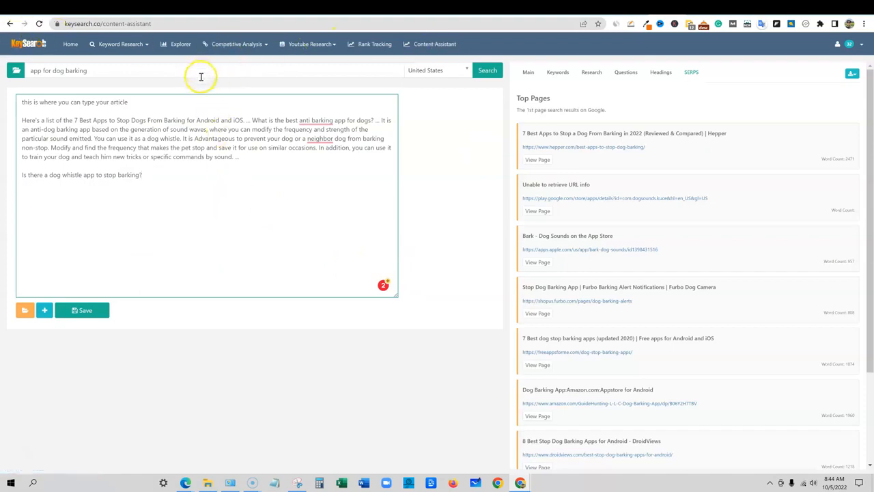
click(148, 46)
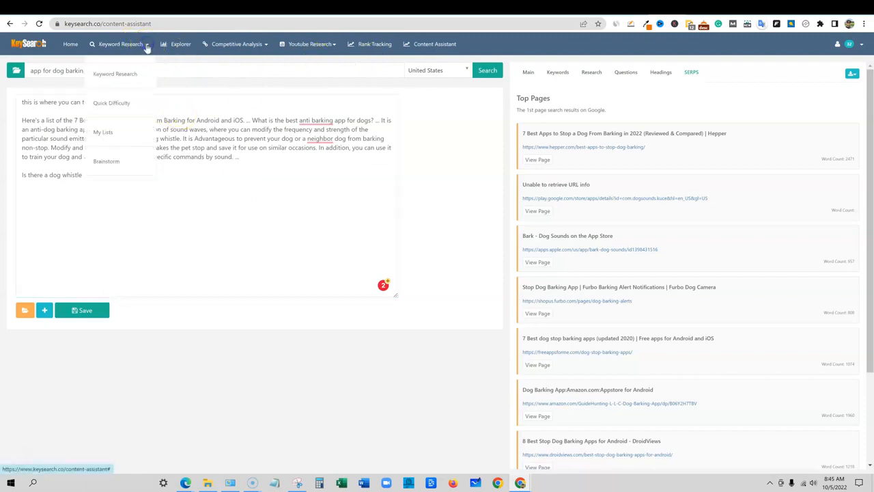
click(299, 67)
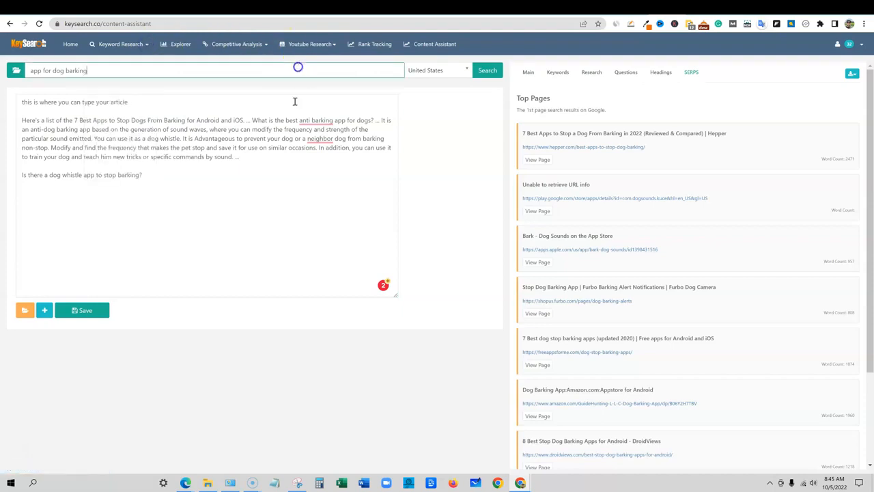
click(449, 235)
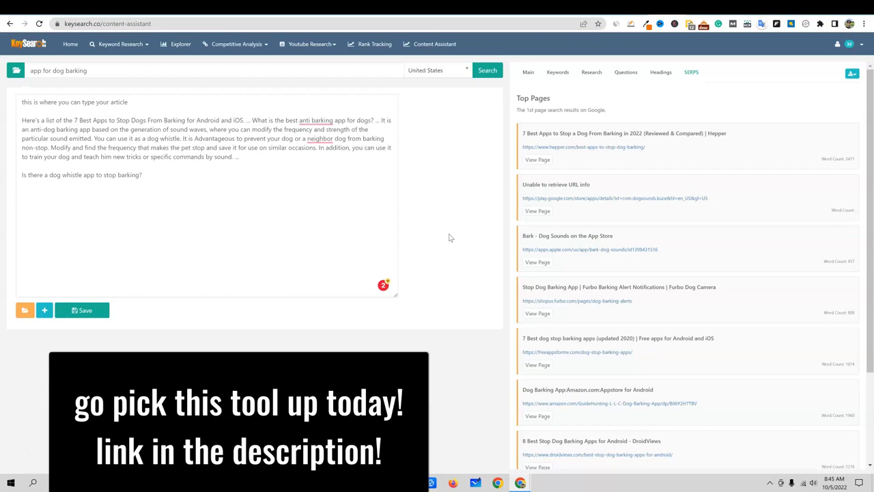
- Revisit the Explorer overview and open the URL Metrics tool
click(183, 46)
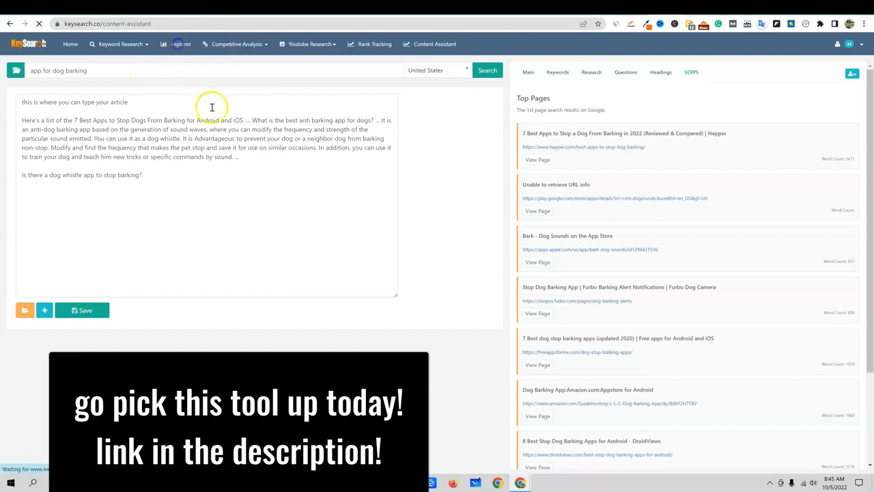
mouse_move(266, 45)
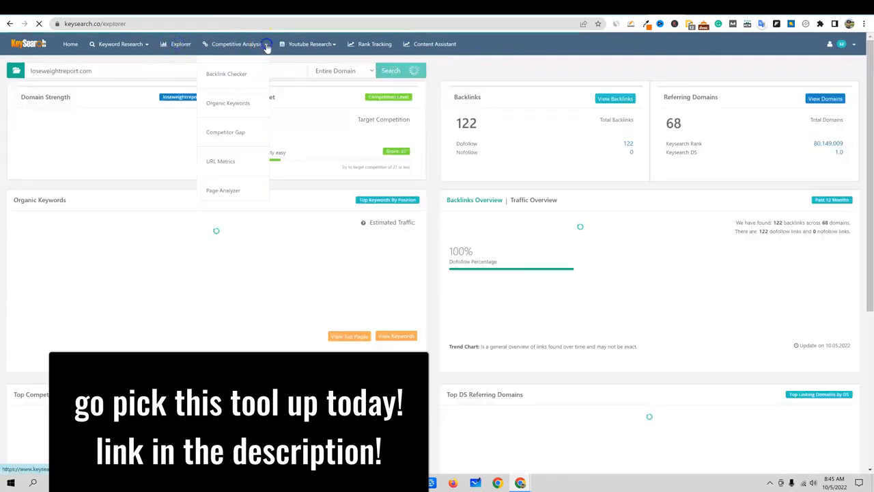
click(223, 164)
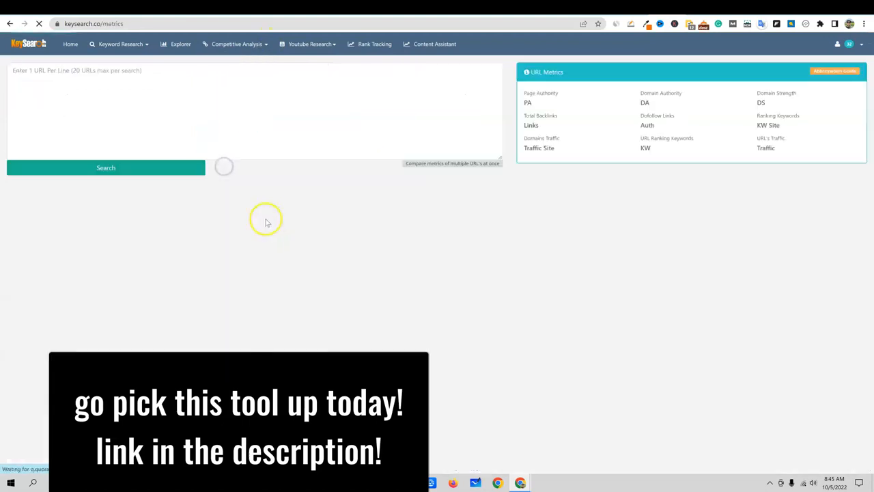